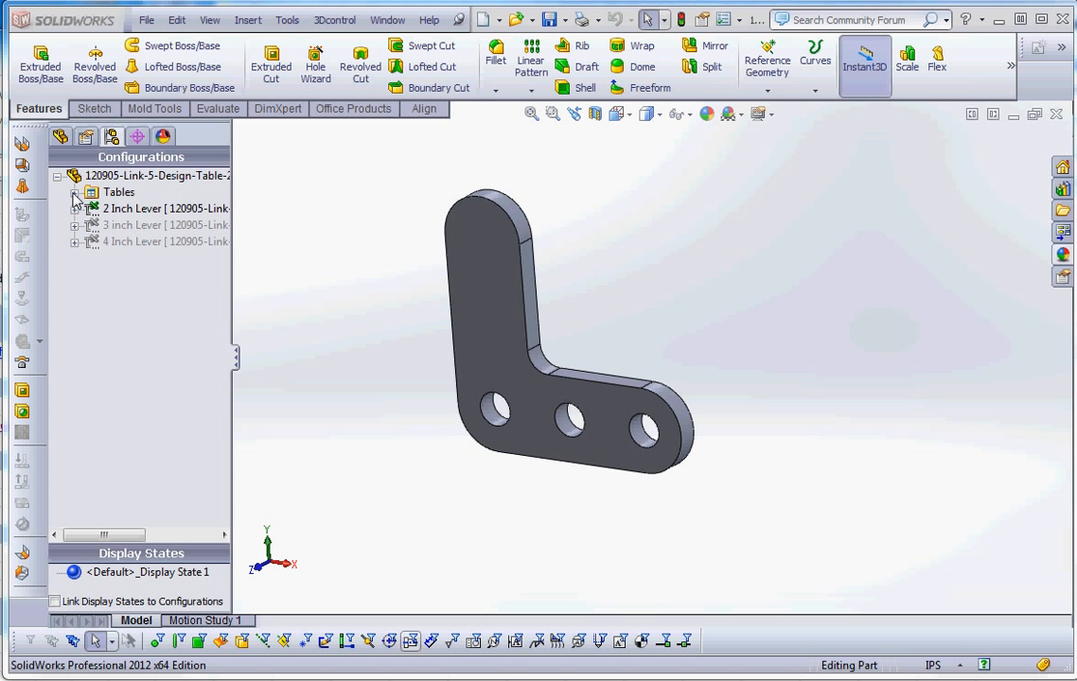
# Open the design table's feature settings to review its source, edit control and options, and close them without changes
pyautogui.click(74, 192)
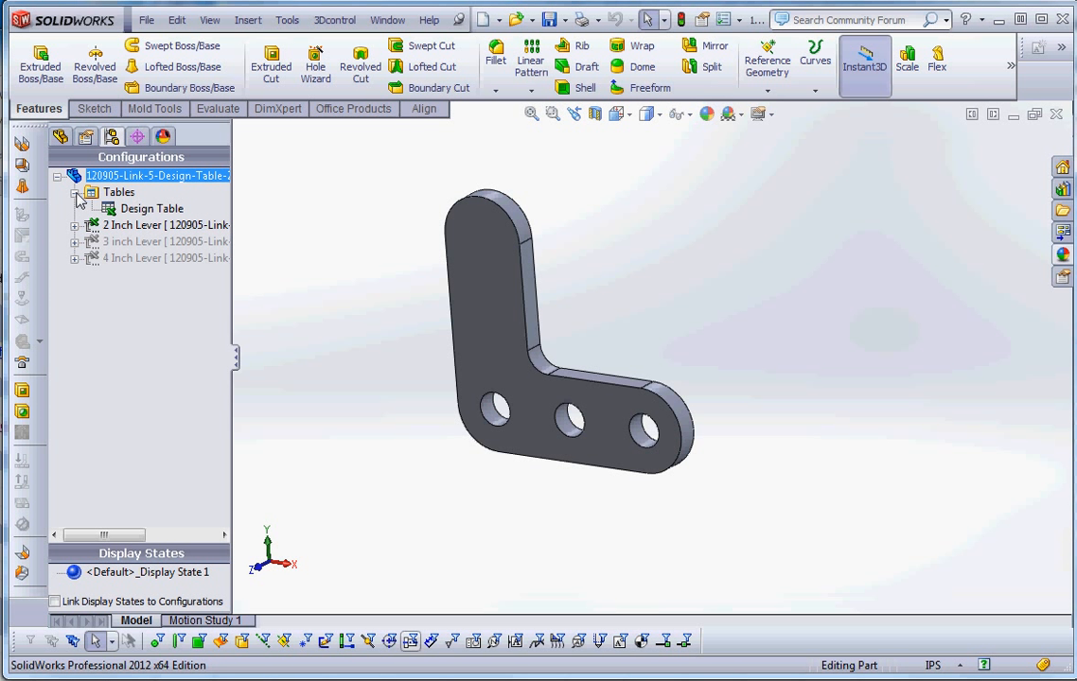
pyautogui.click(137, 210)
pyautogui.rightClick(137, 216)
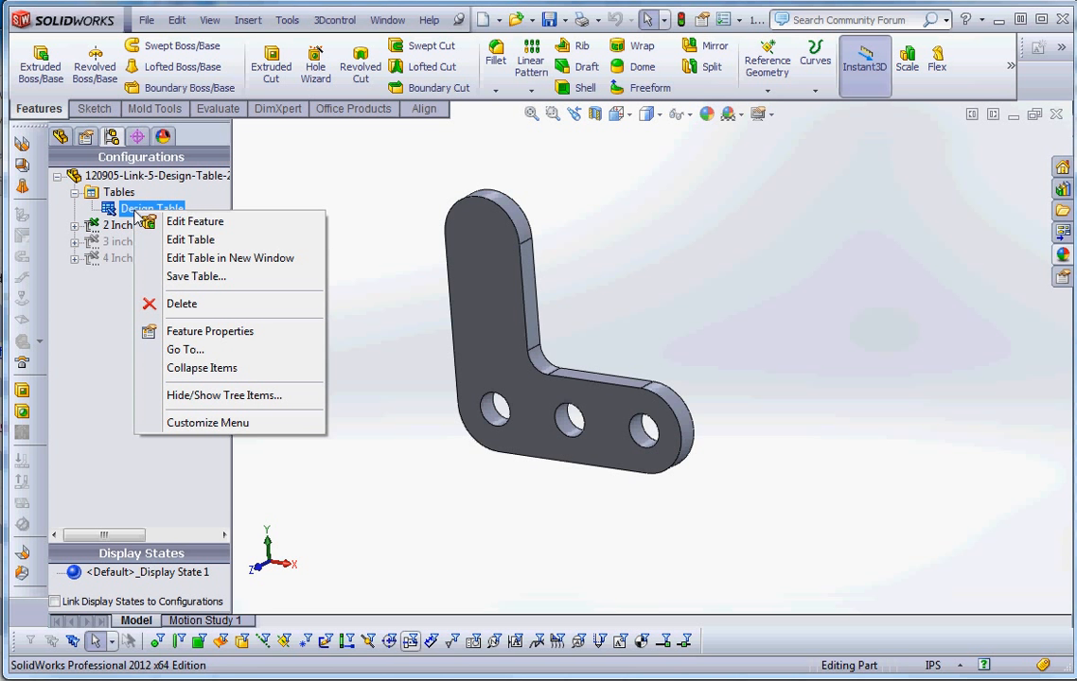
pyautogui.click(212, 222)
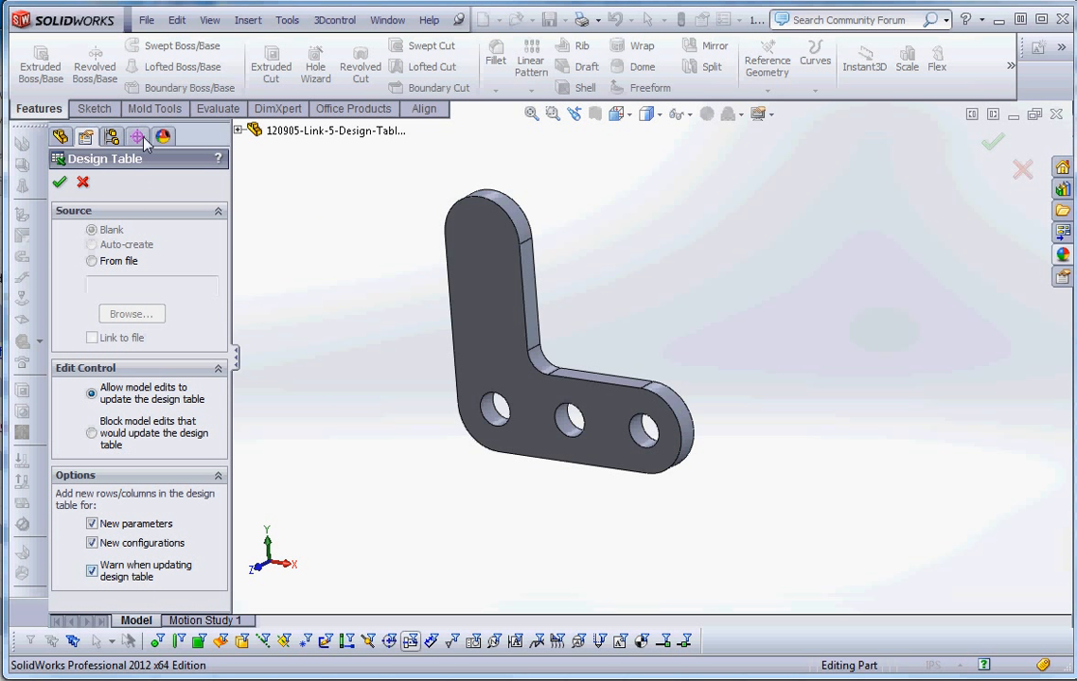
pyautogui.click(82, 182)
# Open the design table inside the model window to view its configurations, and close it again
pyautogui.rightClick(142, 209)
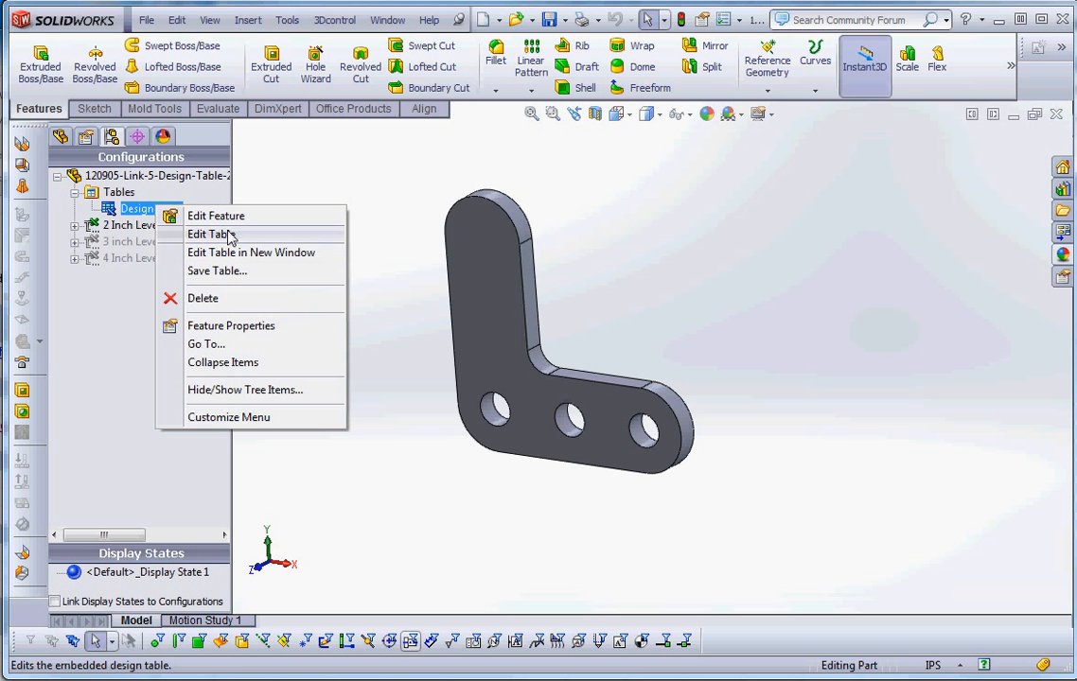
pyautogui.click(214, 235)
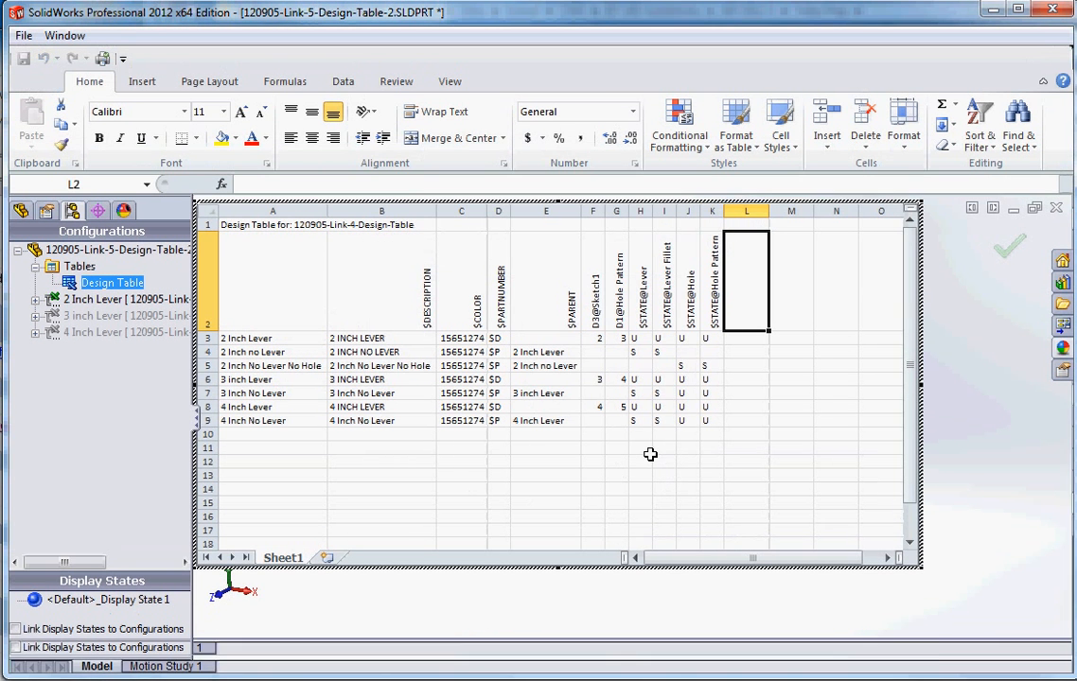
pyautogui.click(822, 595)
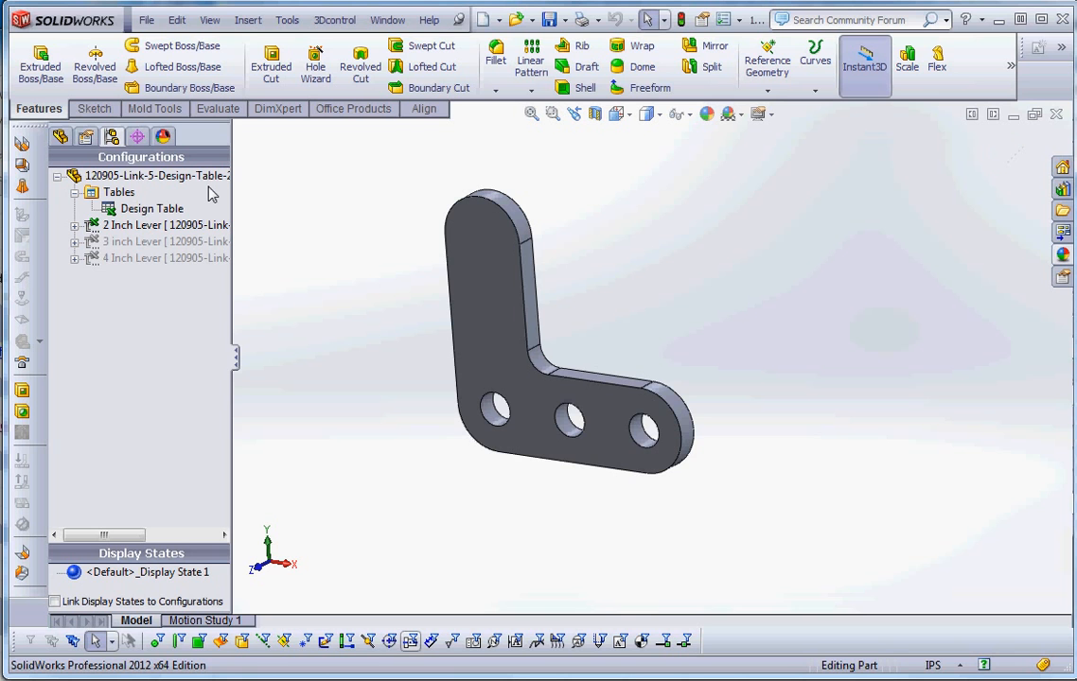
# Open the design table in a separate window and fill the two 4 Inch configuration rows down into rows 10 and 11
pyautogui.click(156, 209)
pyautogui.rightClick(159, 212)
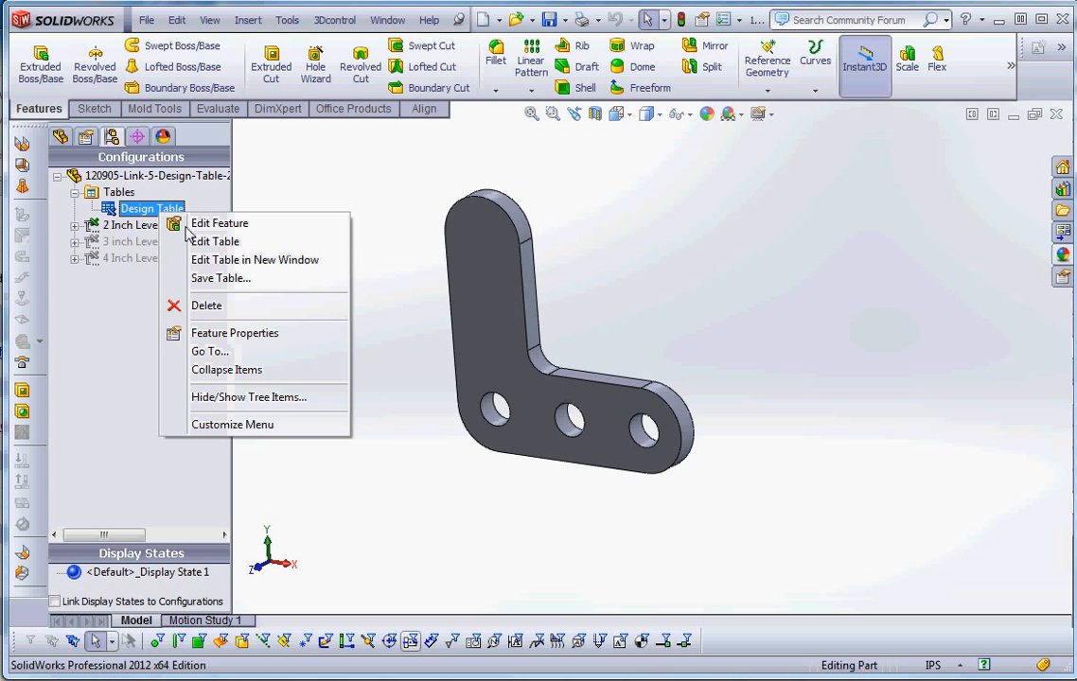
pyautogui.click(239, 261)
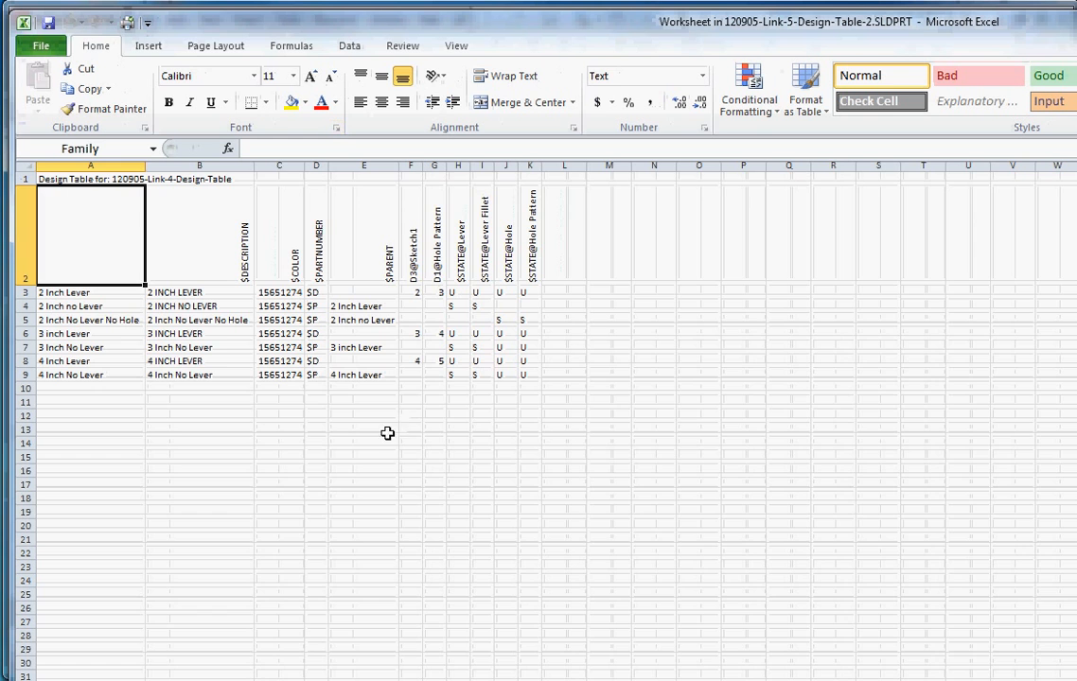
pyautogui.click(341, 511)
pyautogui.keyDown('ctrl'); pyautogui.scroll(4, 308, 464); pyautogui.keyUp('ctrl')
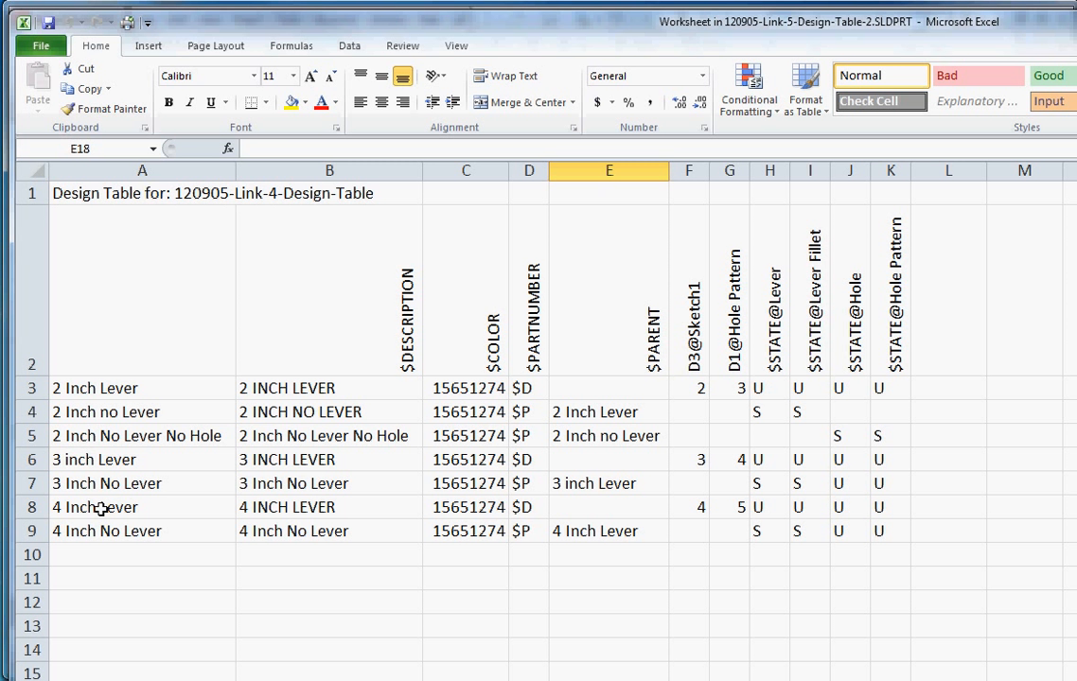
pyautogui.moveTo(86, 509); pyautogui.dragTo(911, 545)
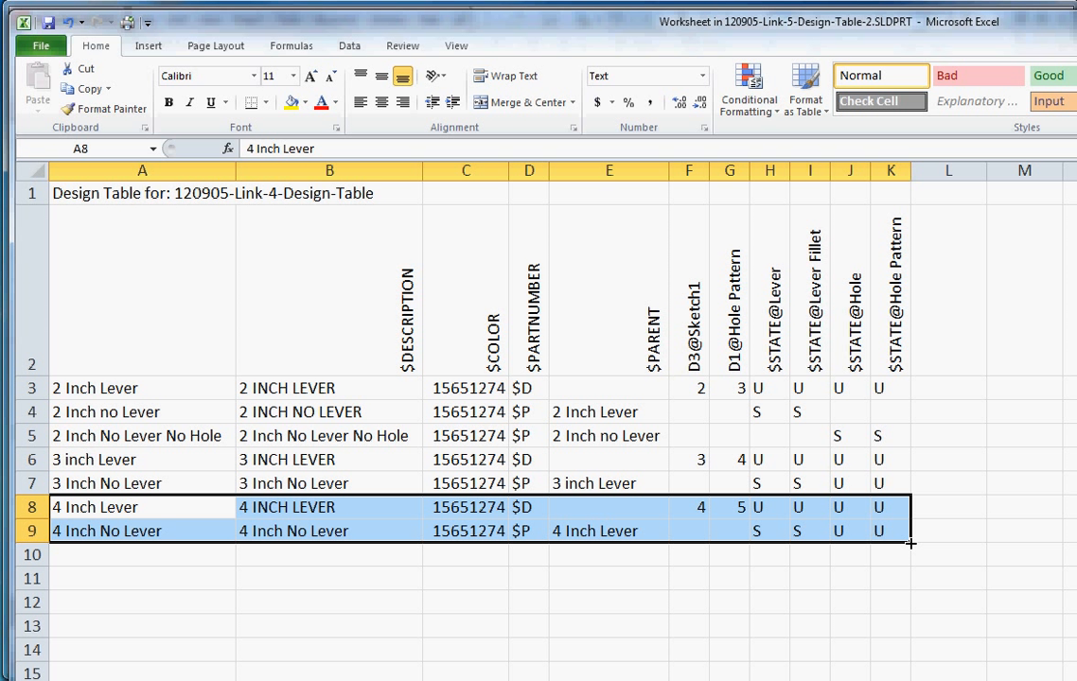
pyautogui.moveTo(910, 544); pyautogui.dragTo(910, 590)
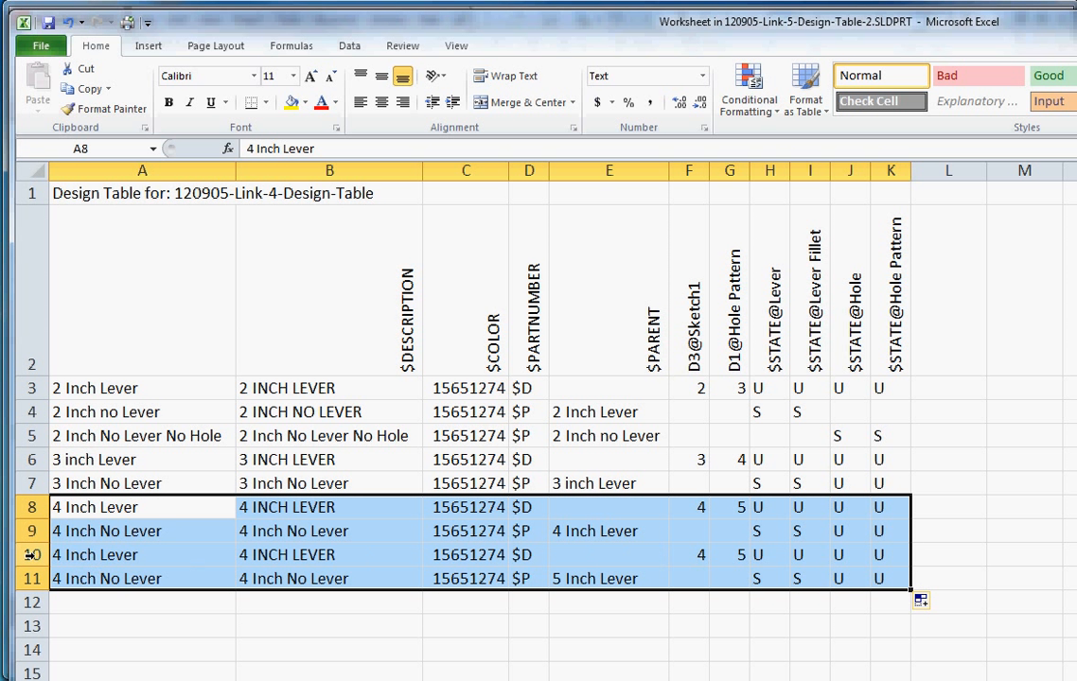
# Rename the configurations in A10 and A11 as 5 Inch Lever and 5 Inch No Lever
pyautogui.click(58, 553)
pyautogui.doubleClick(59, 553)
pyautogui.press('BackSpace')
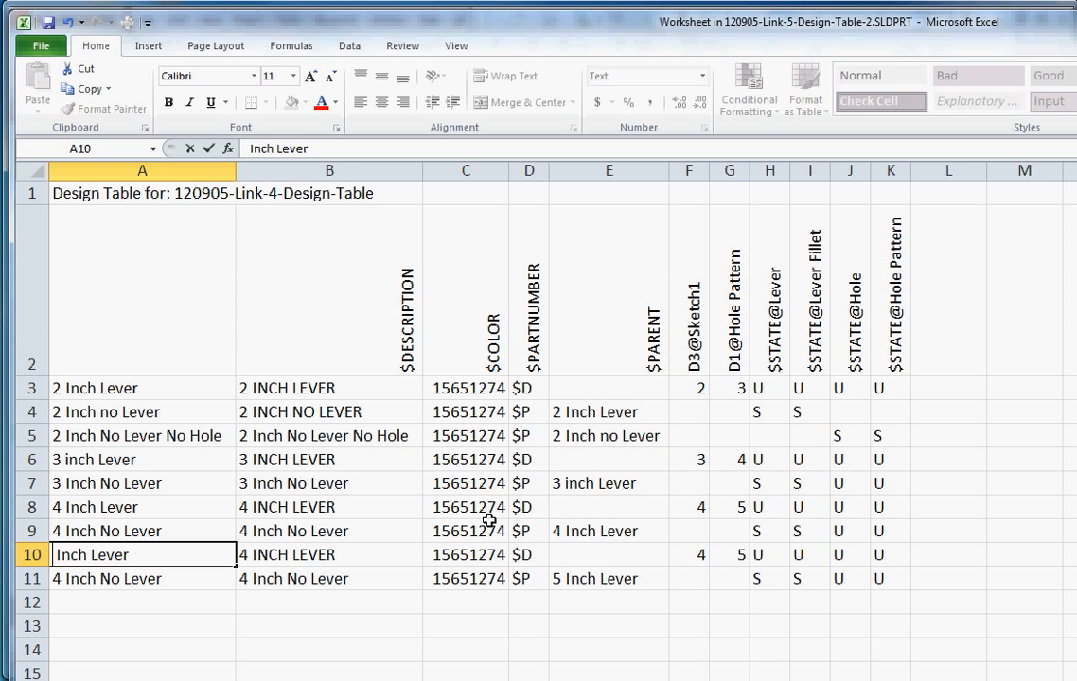
pyautogui.write('5')
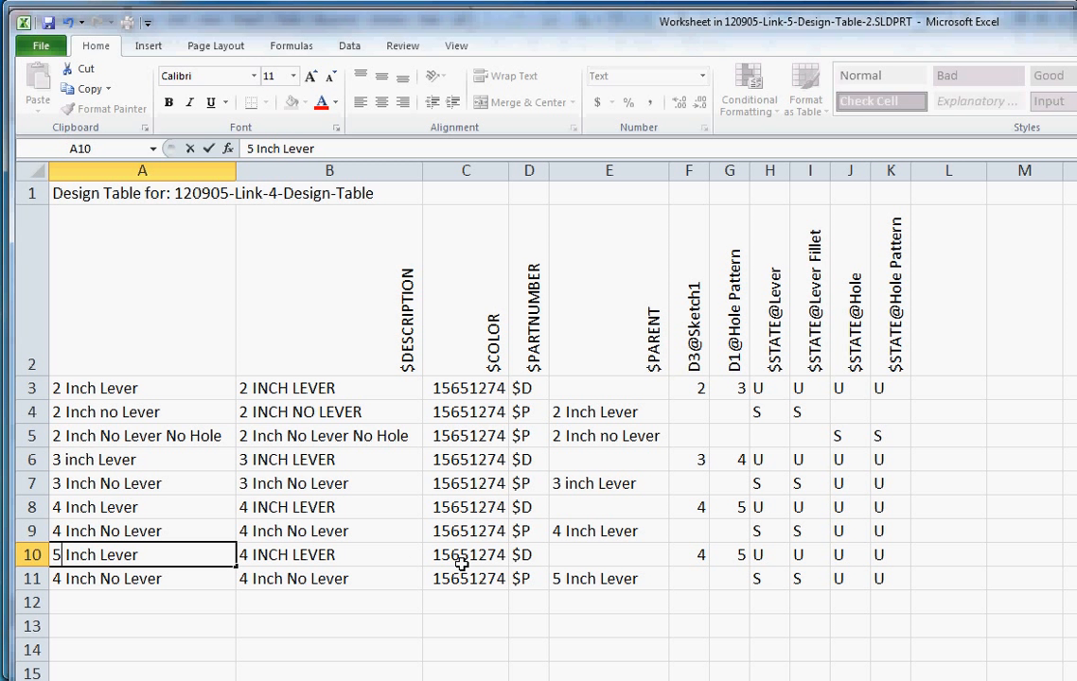
pyautogui.click(61, 577)
pyautogui.press('BackSpace')
pyautogui.write('5')
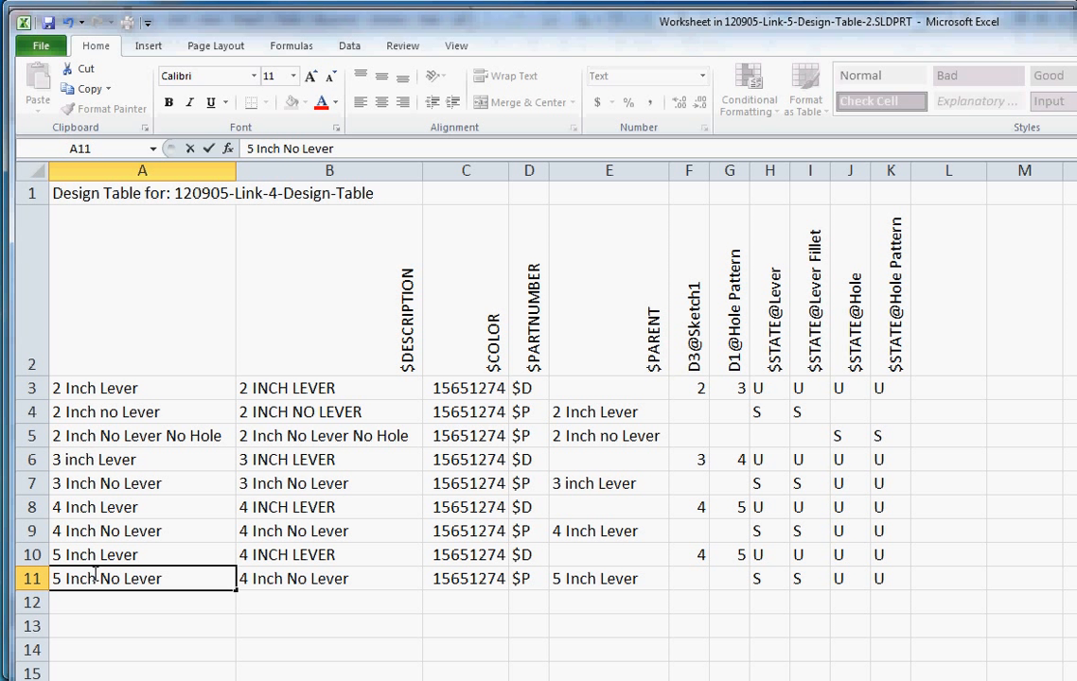
# Change the descriptions in B10 and B11 to 5 INCH LEVER and 5 Inch No Lever
pyautogui.click(246, 555)
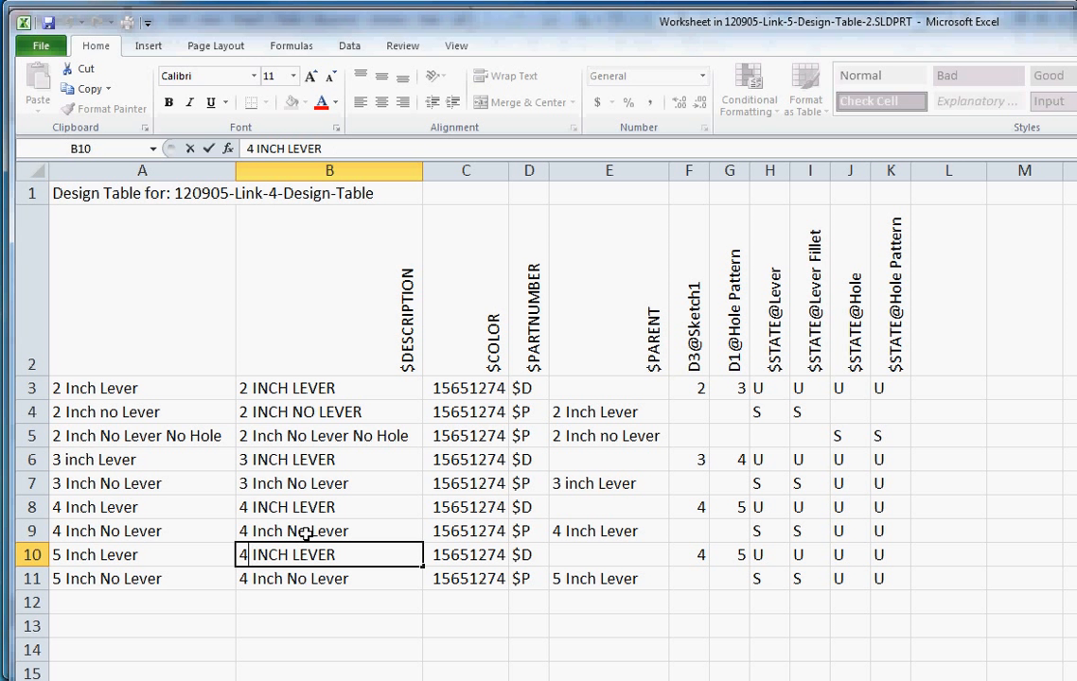
pyautogui.press('BackSpace')
pyautogui.write('5')
pyautogui.doubleClick(246, 578)
pyautogui.press('BackSpace')
pyautogui.write('5')
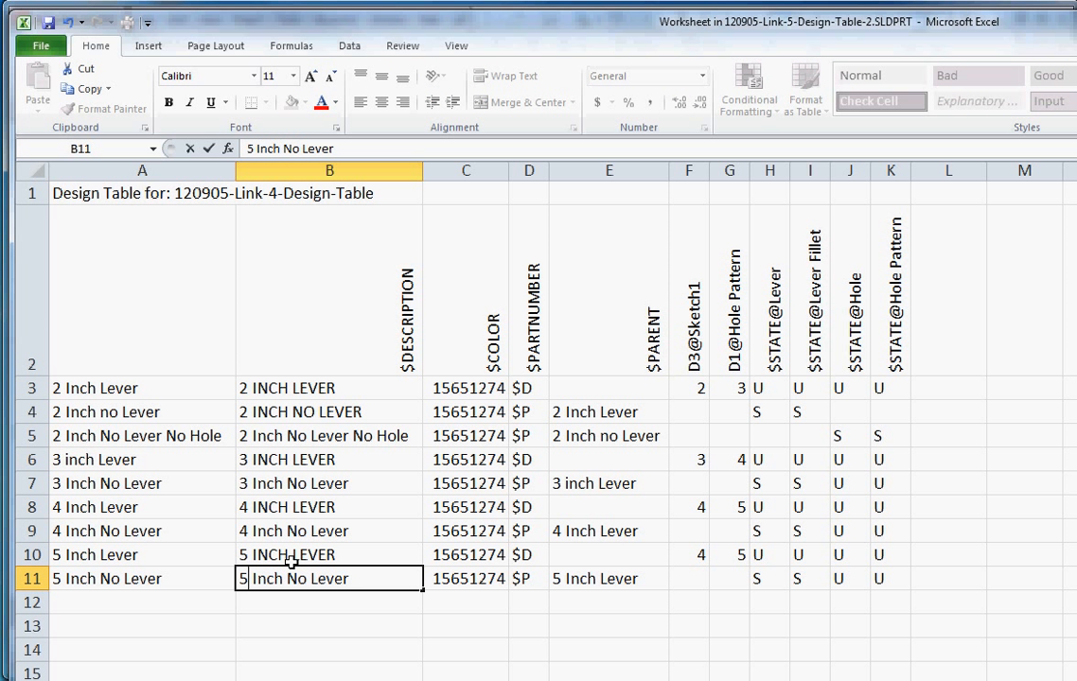
# Check the parent name in E11 against A10, and set D3@Sketch1 to 5 and D1@Hole Pattern to 6 for 5 Inch Lever
pyautogui.click(581, 576)
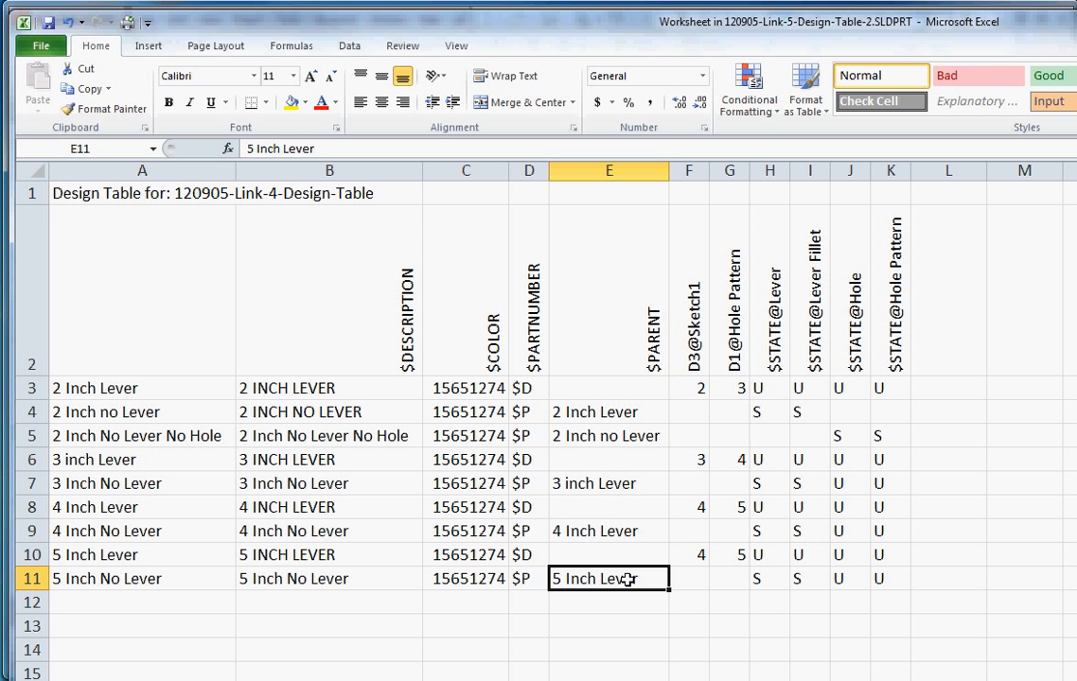
pyautogui.click(107, 556)
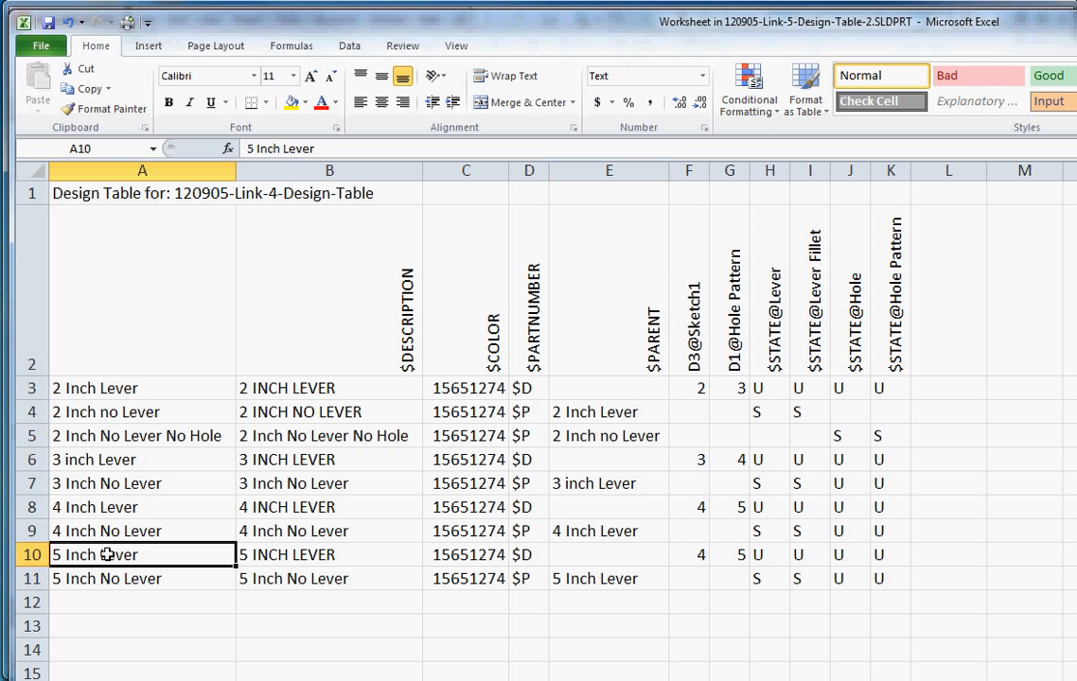
pyautogui.click(570, 578)
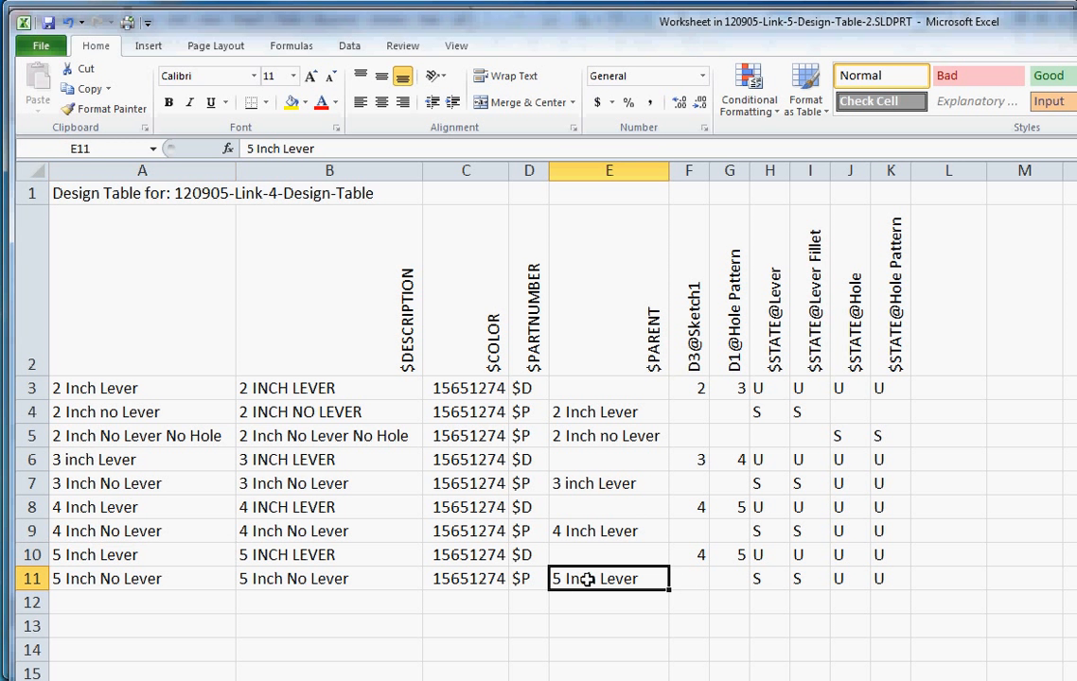
pyautogui.click(700, 556)
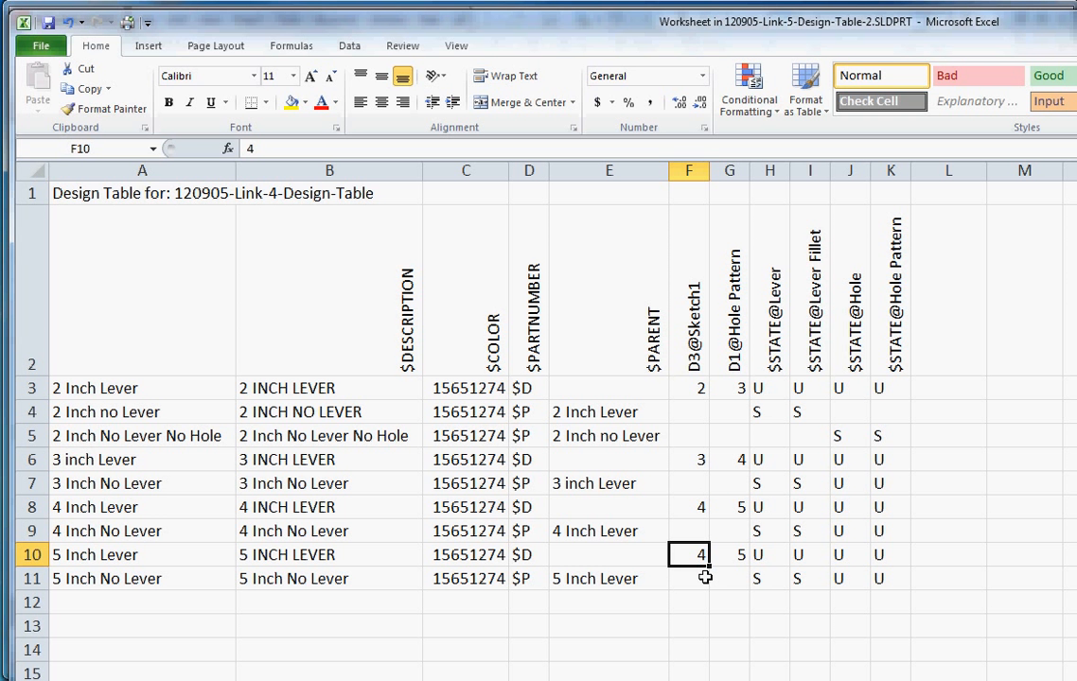
pyautogui.write('5')
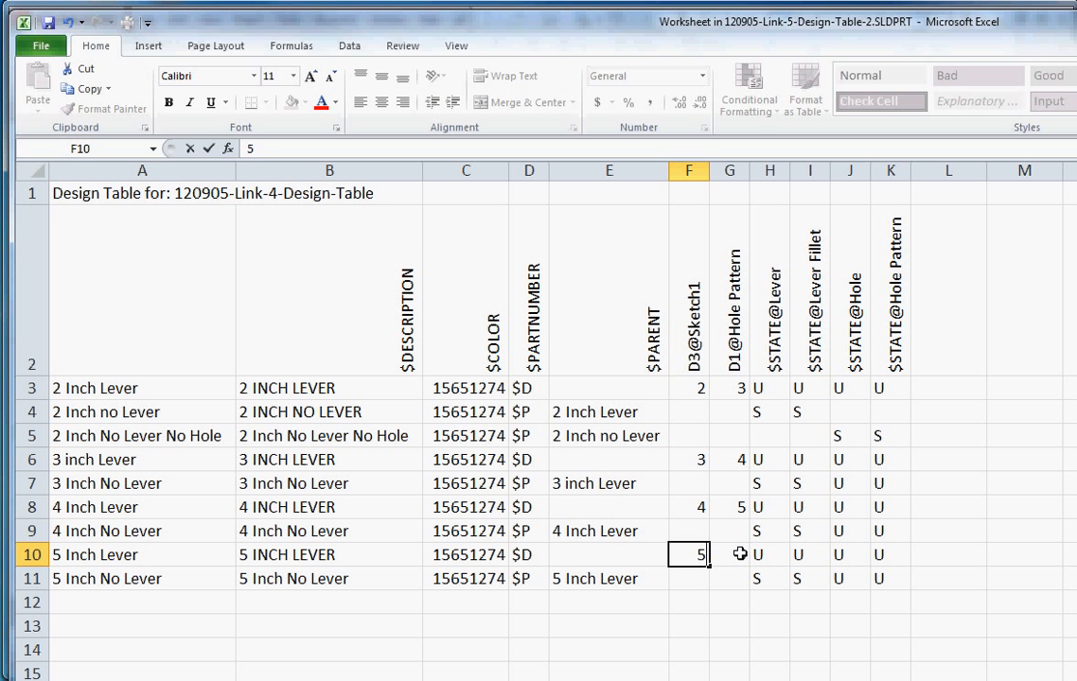
pyautogui.click(739, 555)
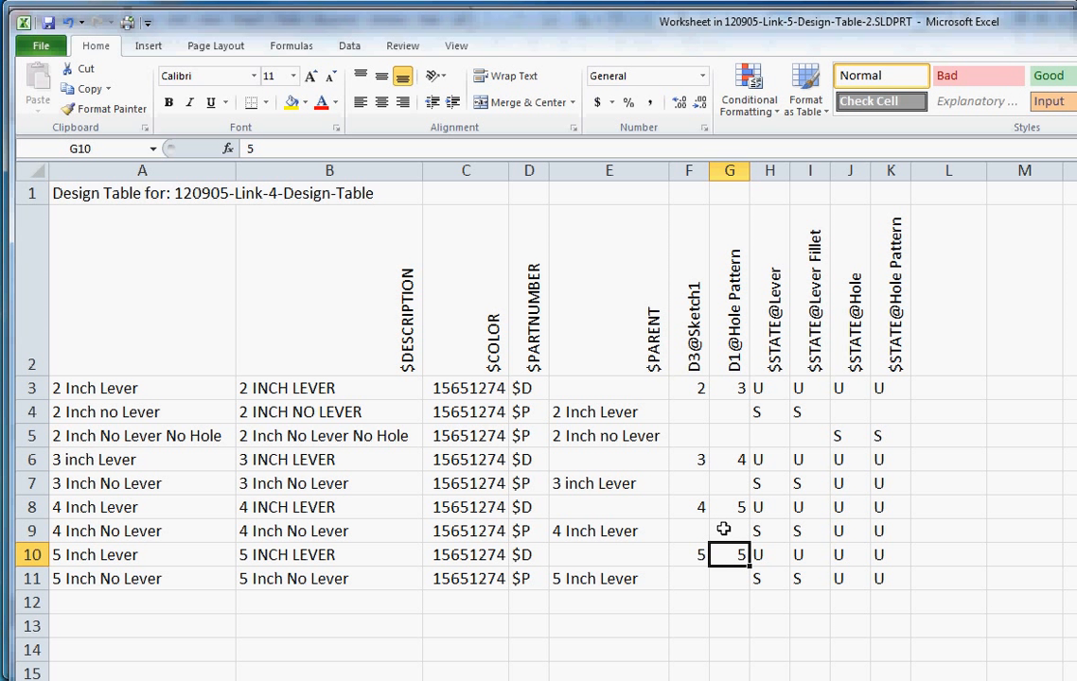
pyautogui.write('6')
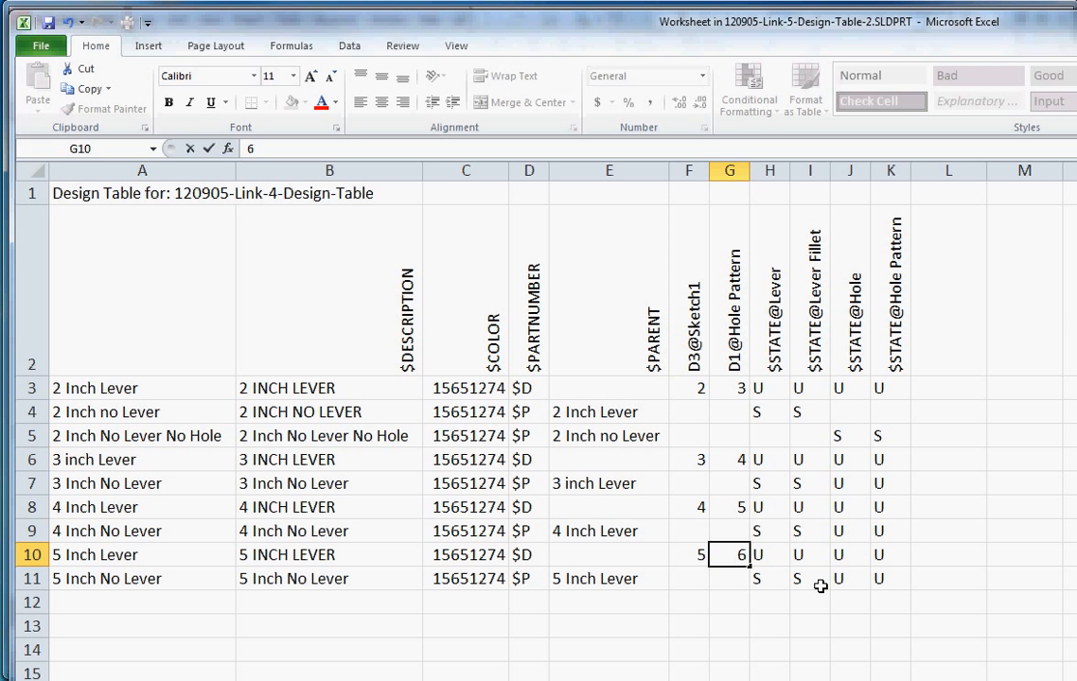
# Close the design table worksheet to update the part and accept the newly generated configurations
pyautogui.doubleClick(951, 33)
pyautogui.moveTo(242, 91); pyautogui.dragTo(131, 85)
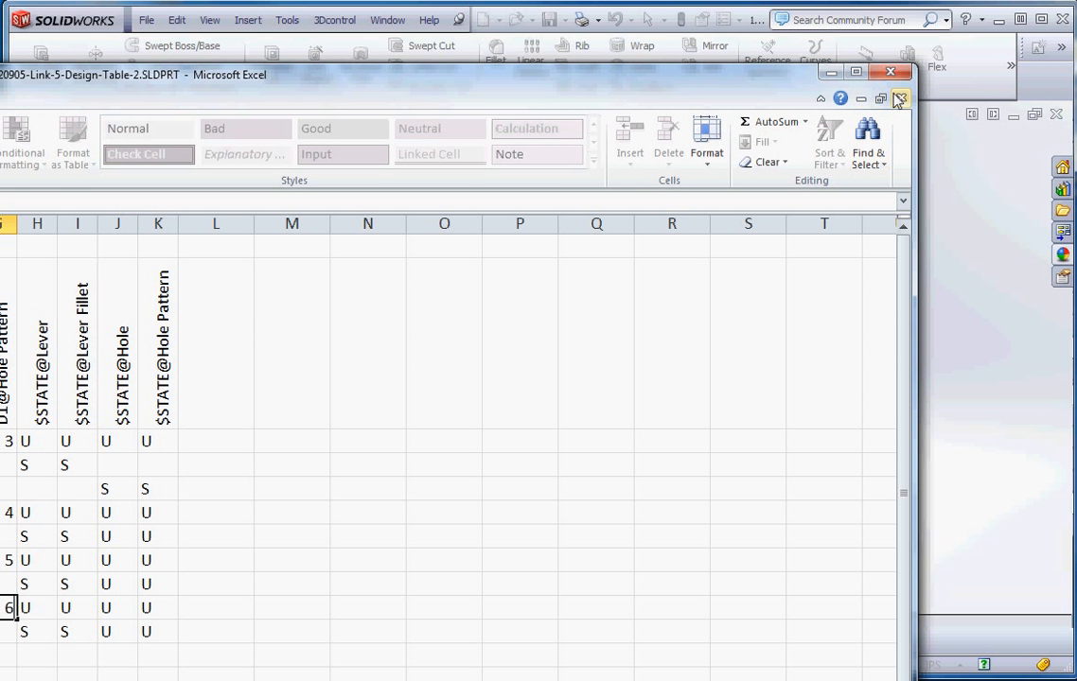
pyautogui.moveTo(726, 81); pyautogui.dragTo(618, 173)
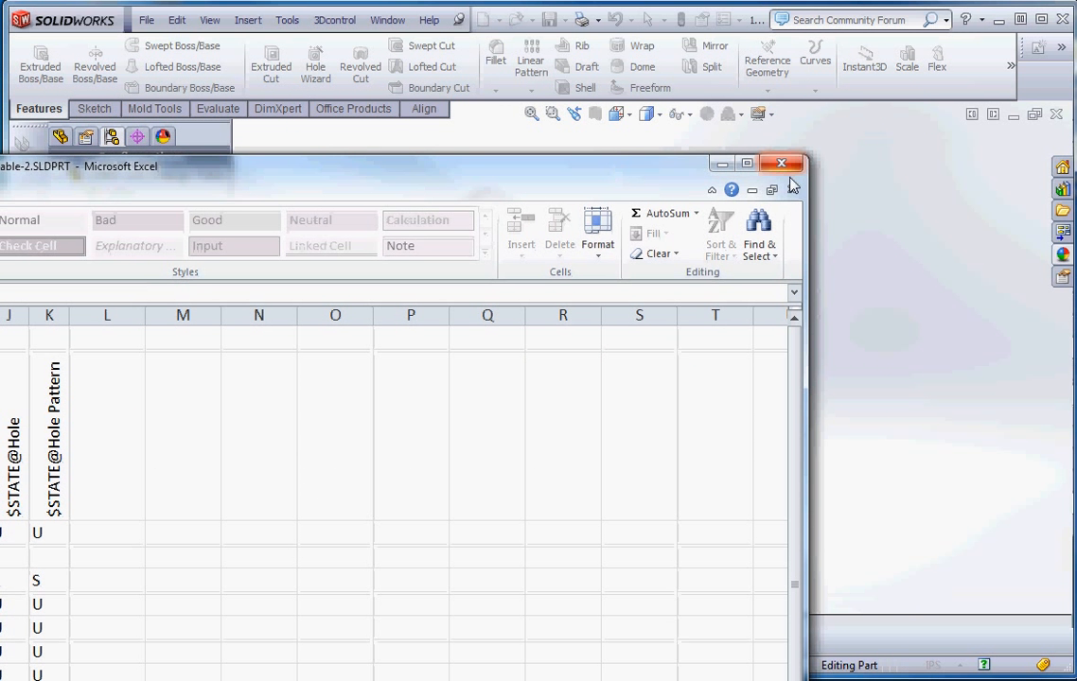
pyautogui.click(881, 203)
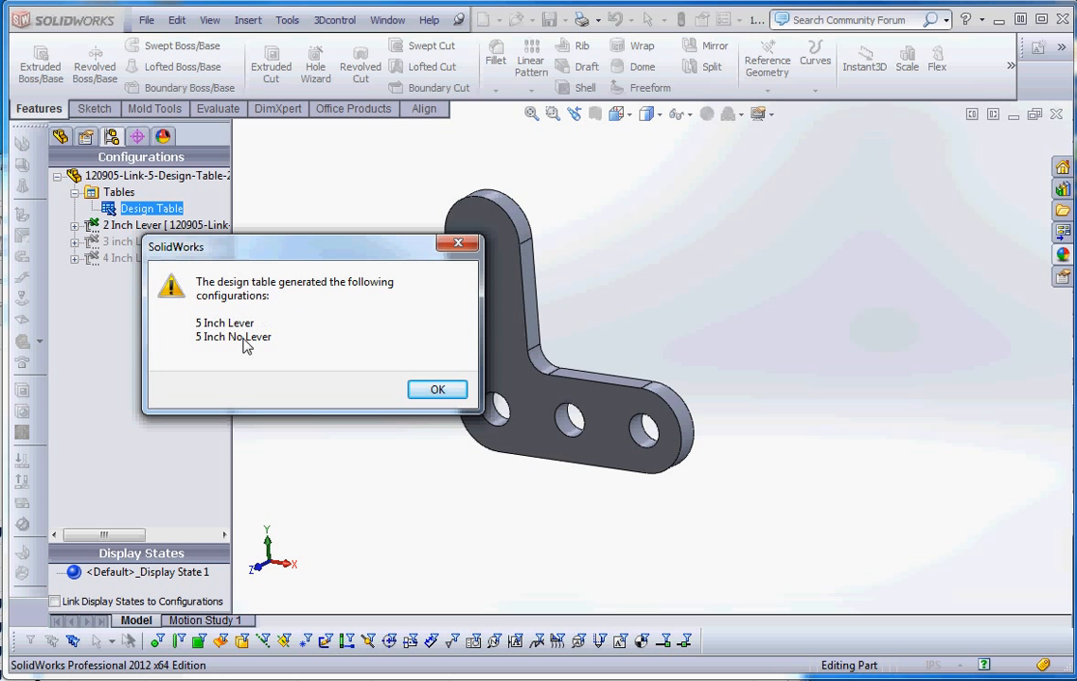
pyautogui.click(434, 389)
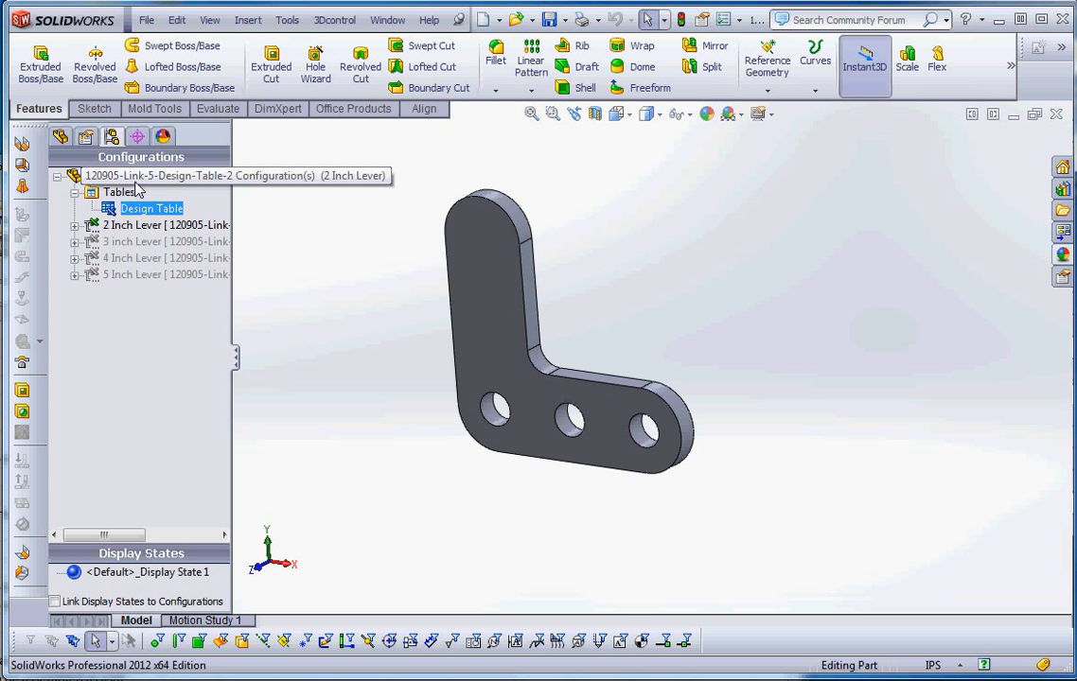
# Activate the 5 Inch Lever configuration, and its derived 5 Inch No Lever configuration
pyautogui.doubleClick(130, 276)
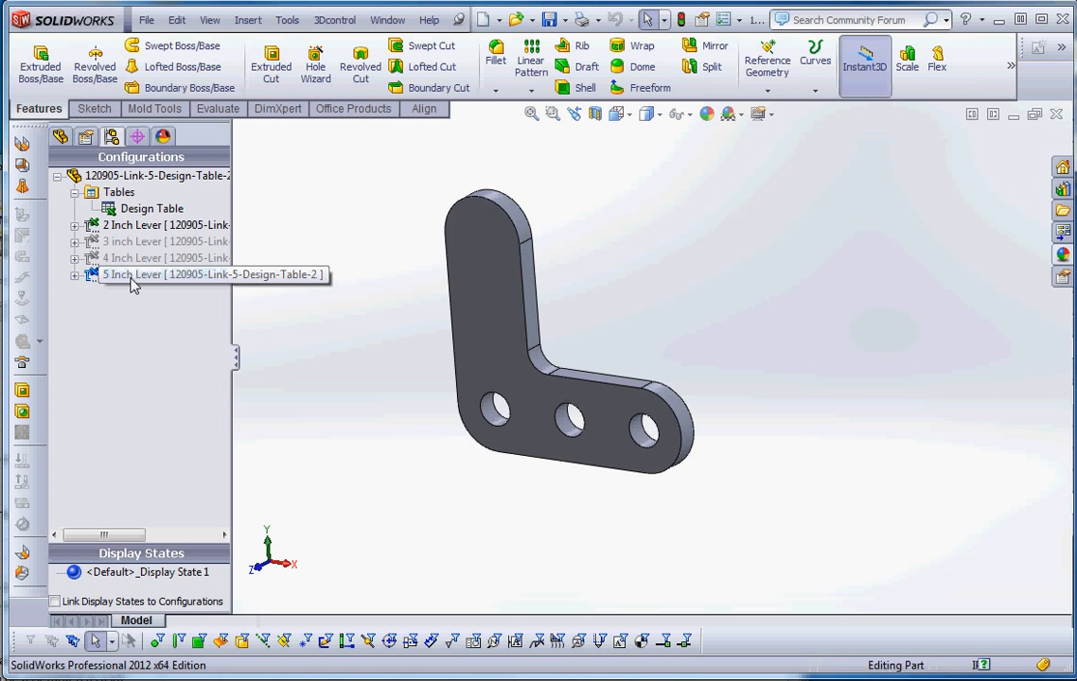
pyautogui.click(75, 274)
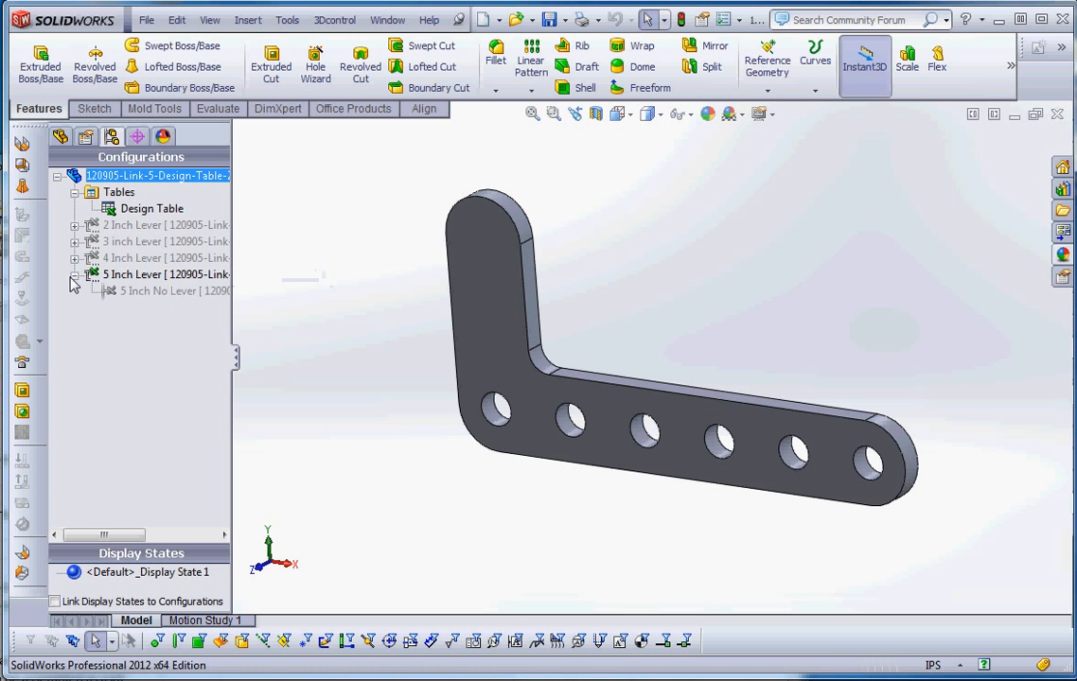
pyautogui.doubleClick(133, 292)
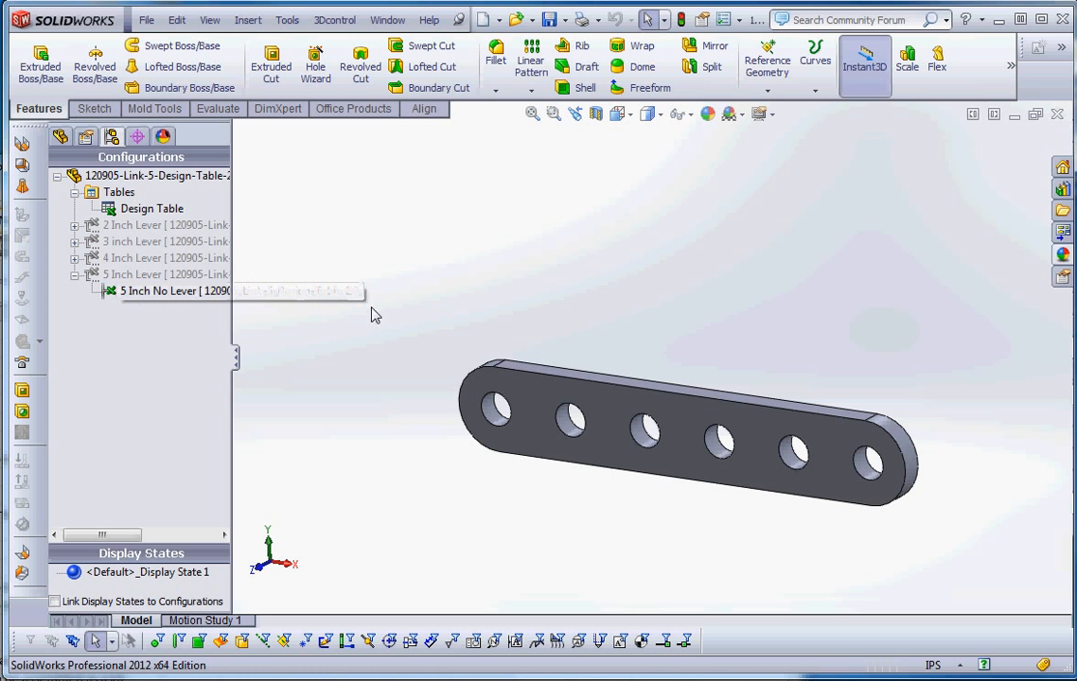
# Open the design table in a new window and move the 5 Inch No Lever row aside, starting at L5
pyautogui.click(154, 210)
pyautogui.rightClick(155, 215)
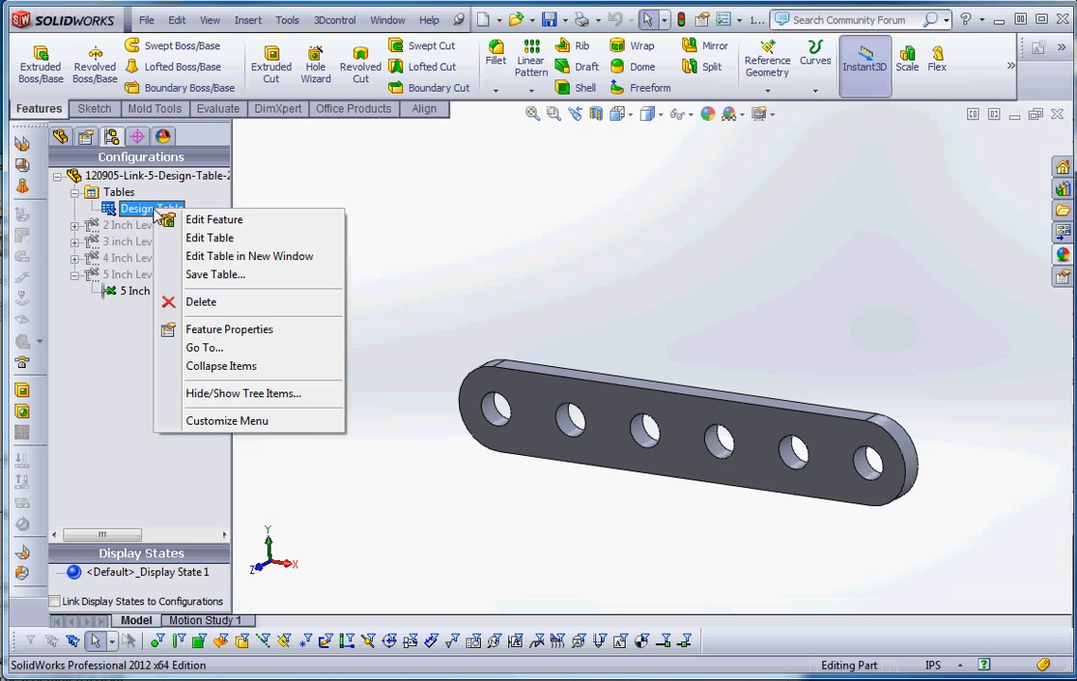
pyautogui.click(274, 255)
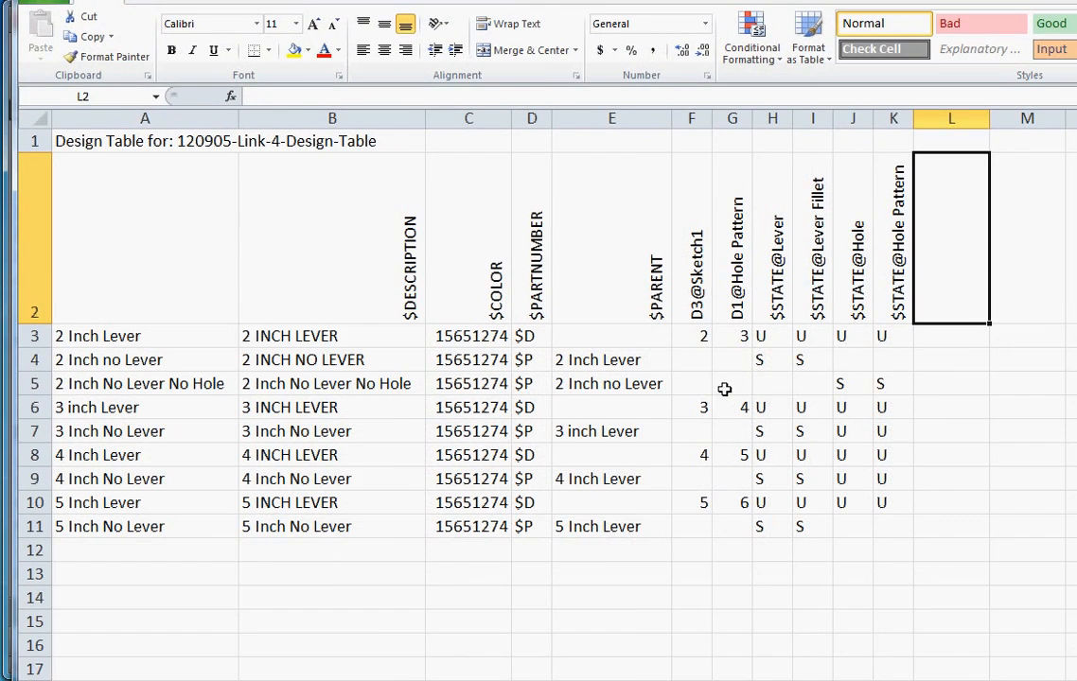
pyautogui.keyDown('ctrl'); pyautogui.scroll(-1, 350, 577); pyautogui.keyUp('ctrl')
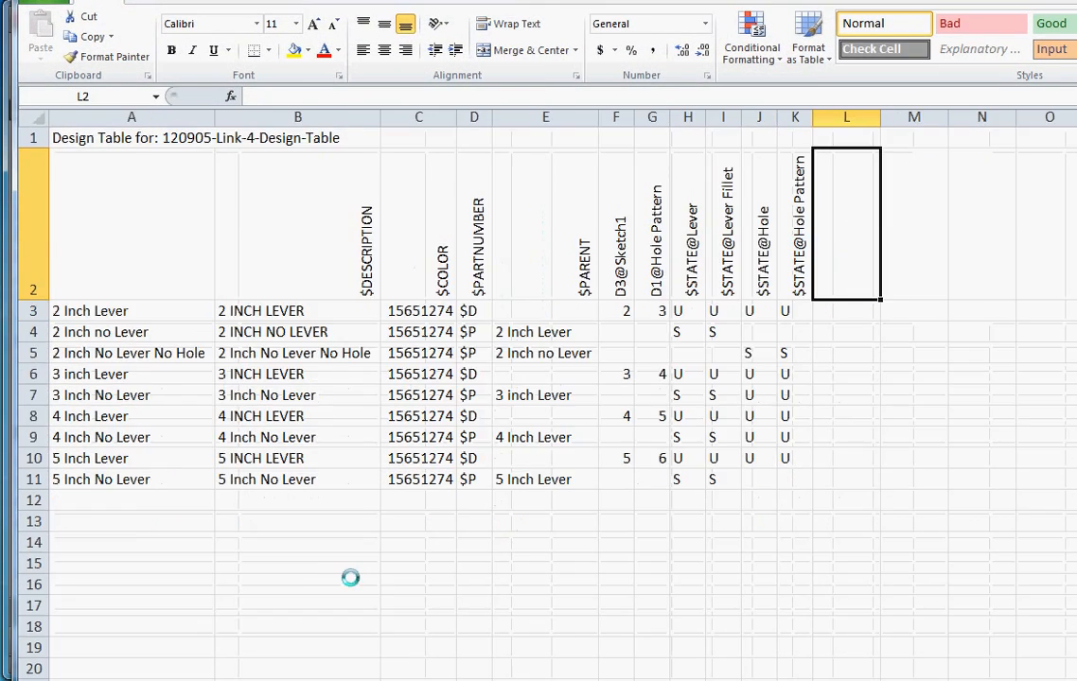
pyautogui.keyDown('ctrl'); pyautogui.scroll(-1, 350, 578); pyautogui.keyUp('ctrl')
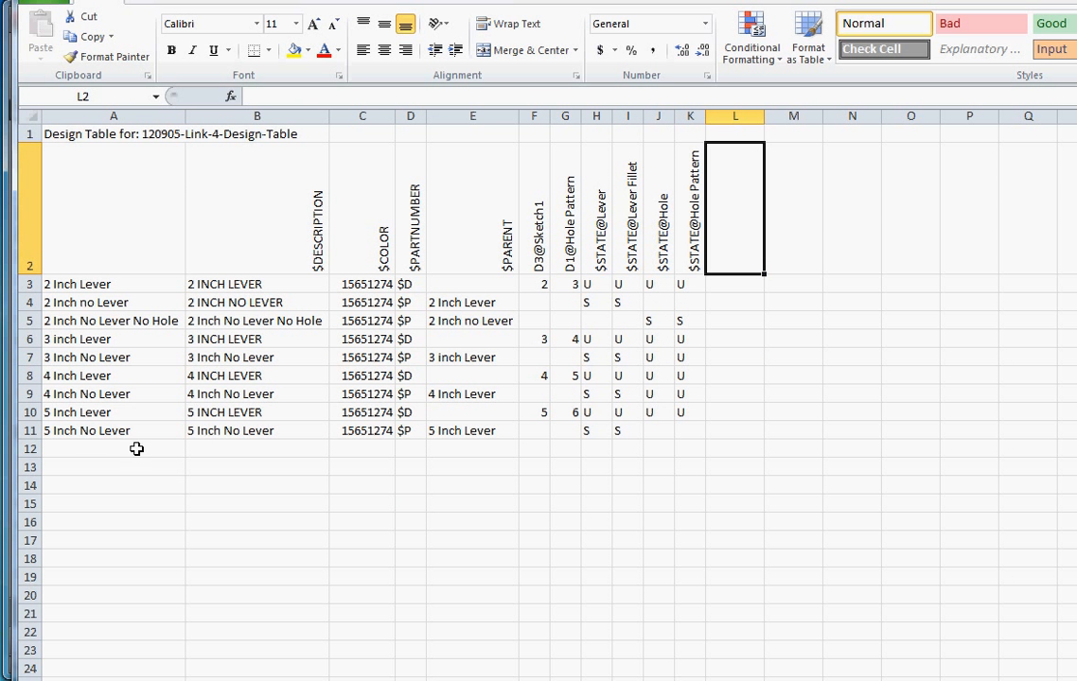
pyautogui.moveTo(79, 430); pyautogui.dragTo(687, 428)
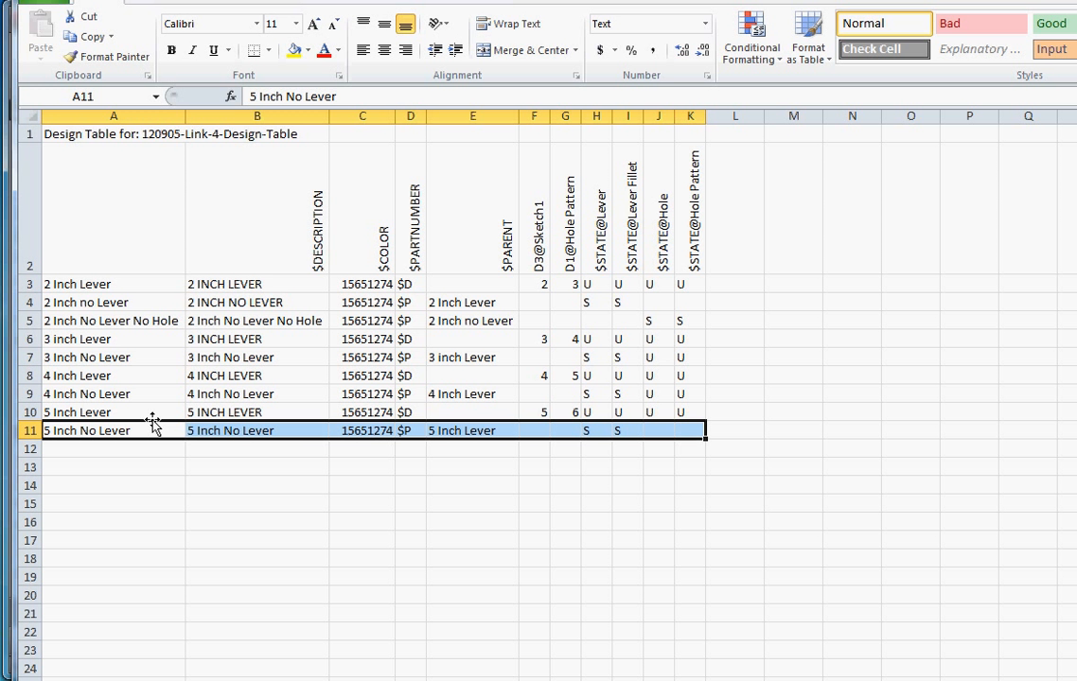
pyautogui.moveTo(153, 425); pyautogui.dragTo(745, 332)
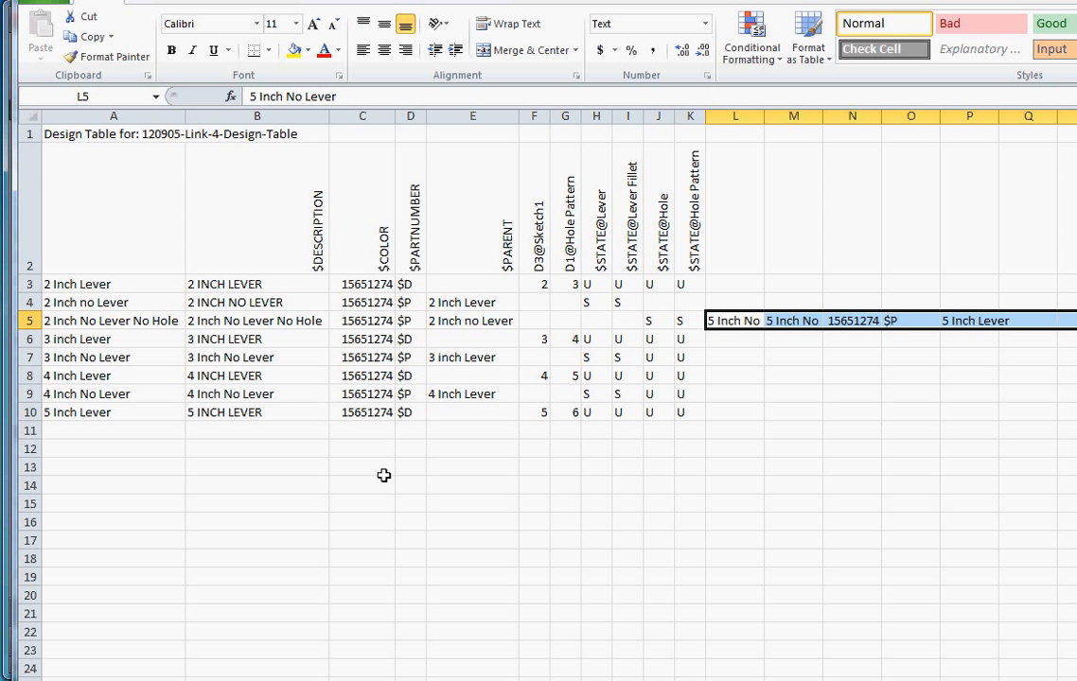
# Fill the 5 Inch Lever row down into row 11, and change its name and description to 6 Inch Lever and 6 INCH LEVER
pyautogui.click(60, 414)
pyautogui.moveTo(61, 414); pyautogui.dragTo(384, 443)
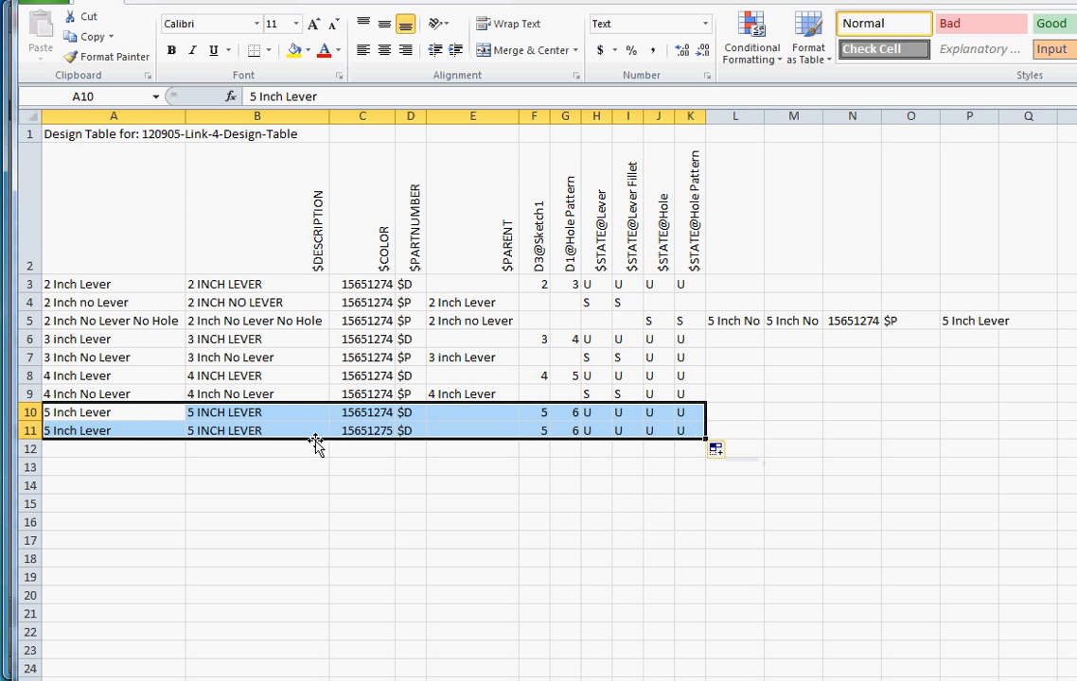
pyautogui.doubleClick(53, 431)
pyautogui.press('BackSpace')
pyautogui.write('6')
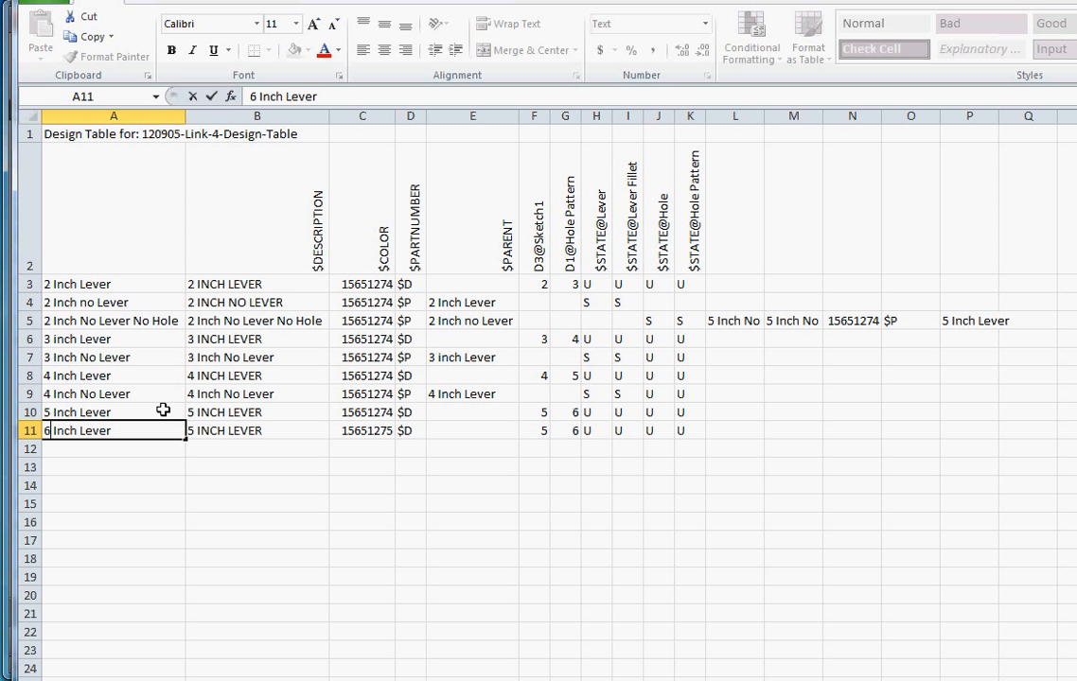
pyautogui.click(192, 432)
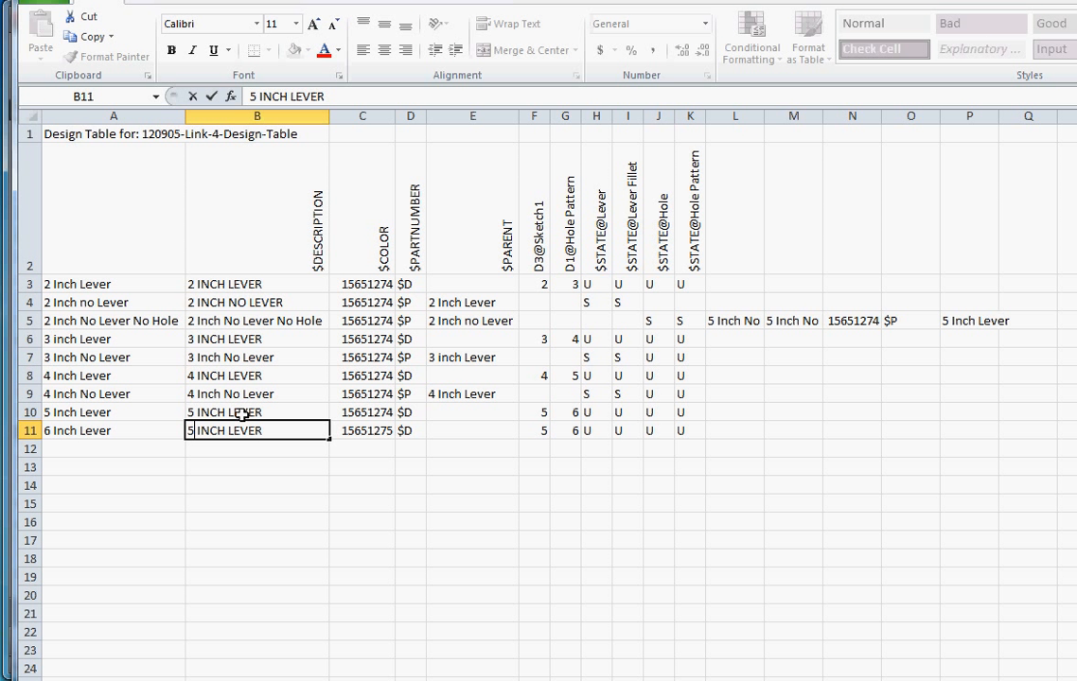
pyautogui.press('BackSpace')
pyautogui.write('6')
# Set D3@Sketch1 to 6 and D1@Hole Pattern to 7 for the 6 Inch Lever configuration
pyautogui.click(536, 431)
pyautogui.write('6')
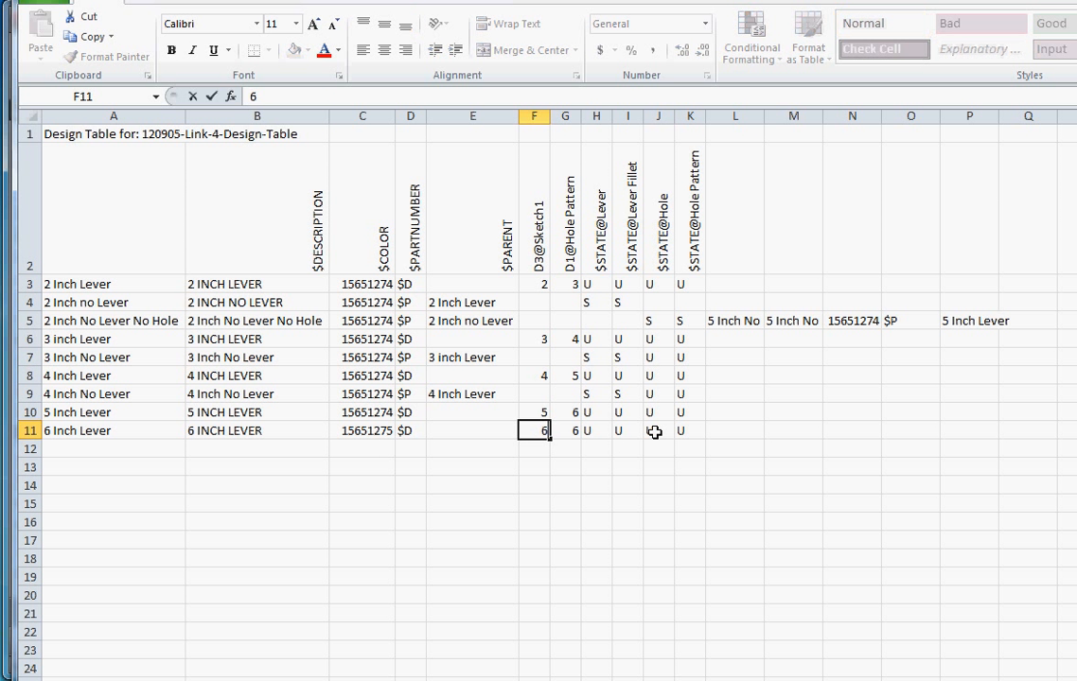
pyautogui.press('Return')
pyautogui.click(567, 426)
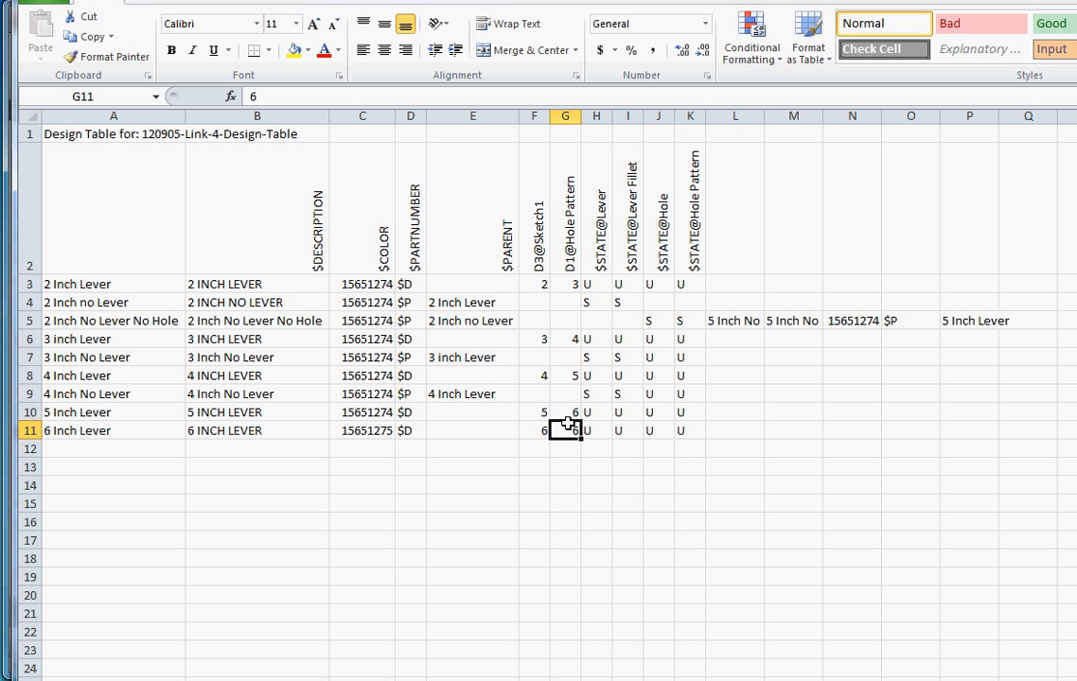
pyautogui.write('7')
pyautogui.press('Return')
# Extend the 5 and 6 Inch Lever rows as a series down to 20 Inch Lever in row 25
pyautogui.click(53, 413)
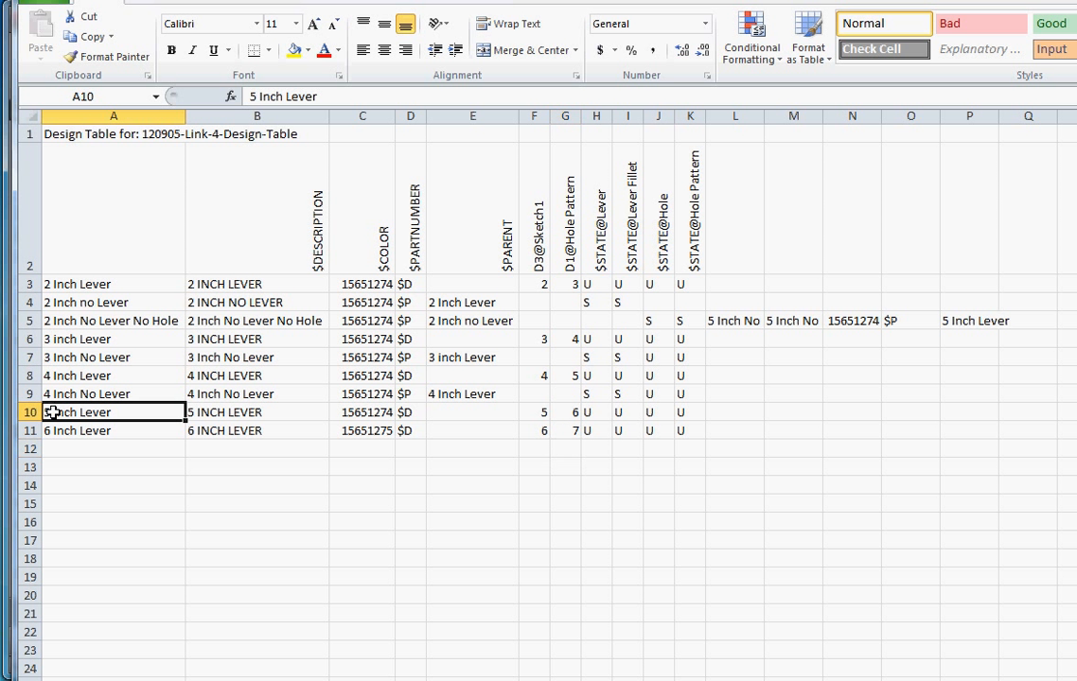
pyautogui.moveTo(52, 412); pyautogui.dragTo(702, 678)
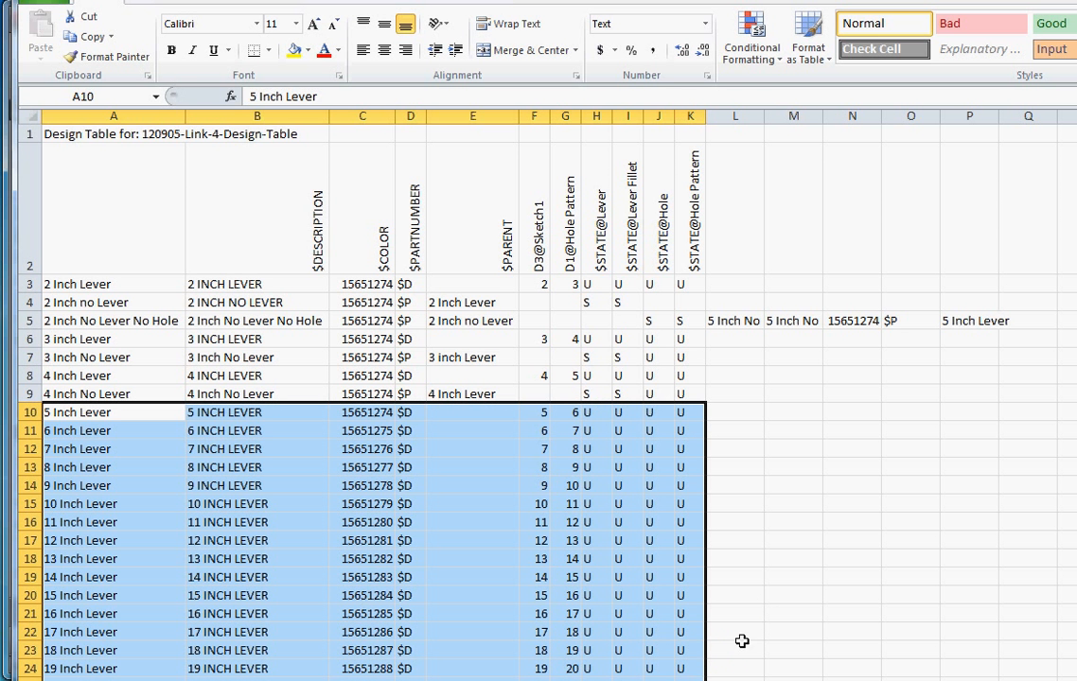
pyautogui.click(786, 589)
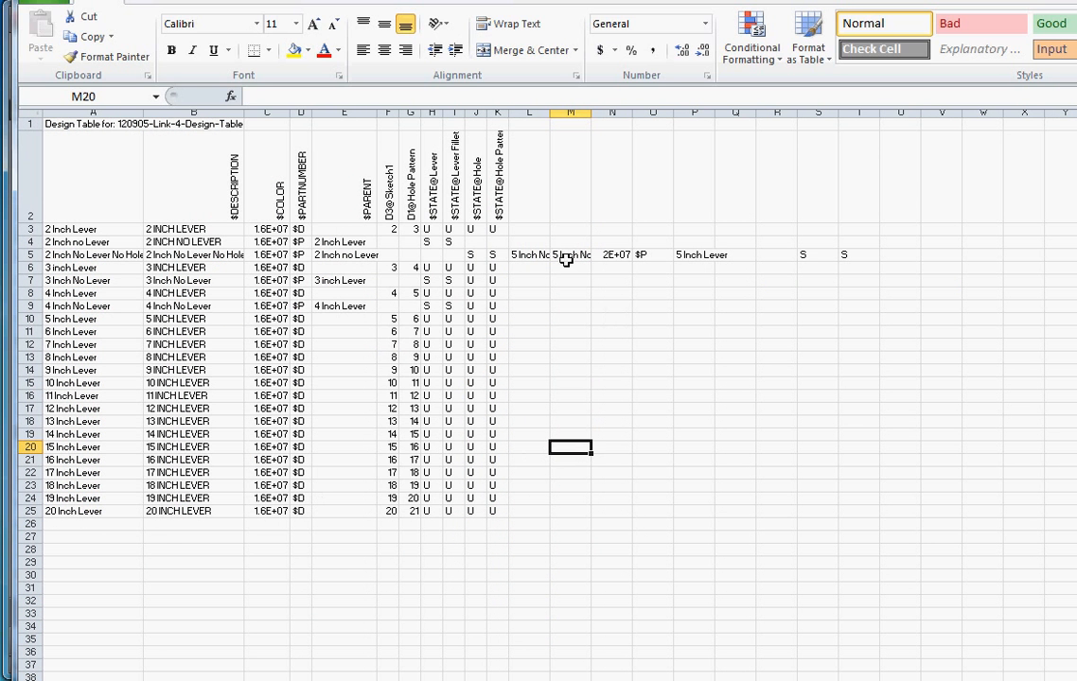
# Move the 5 Inch No Lever row from L5 to A26 and fill it down into row 27
pyautogui.moveTo(514, 255); pyautogui.dragTo(854, 257)
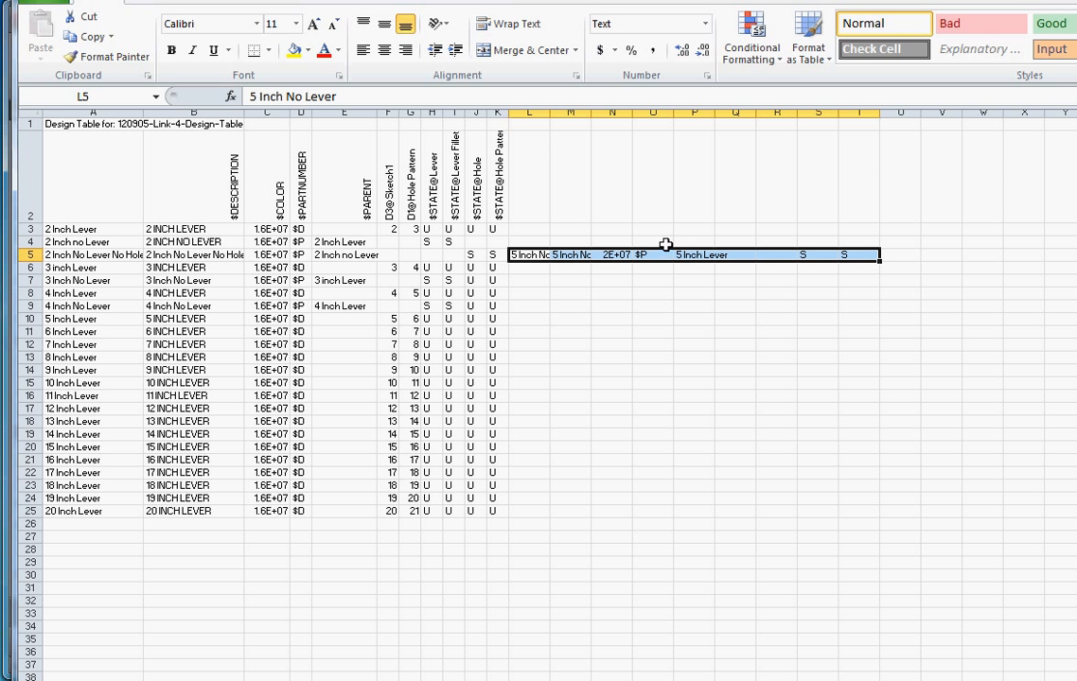
pyautogui.moveTo(731, 250); pyautogui.dragTo(216, 531)
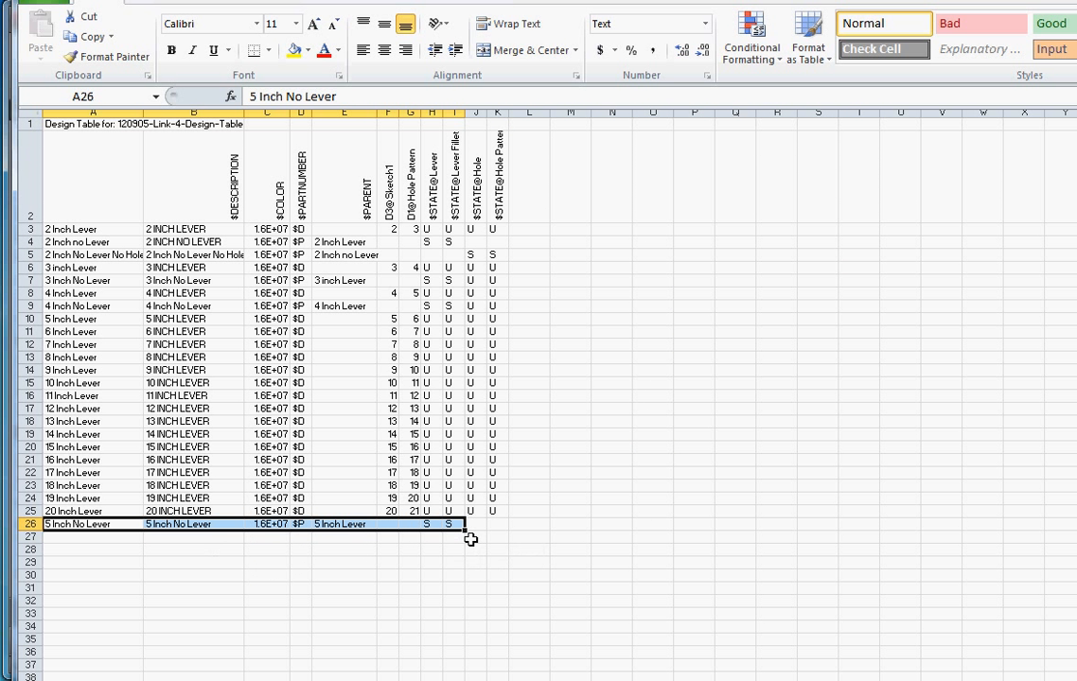
pyautogui.moveTo(465, 532); pyautogui.dragTo(468, 546)
# Change the configuration name in A27 and the description in B27 to 6 Inch No Lever
pyautogui.doubleClick(56, 538)
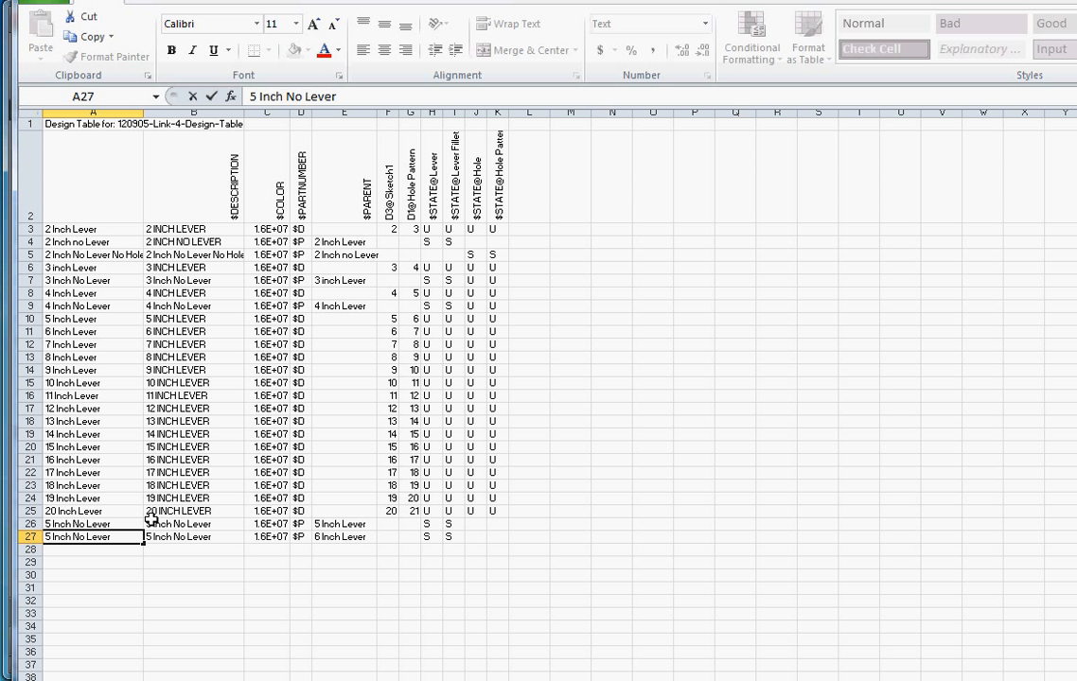
pyautogui.press('BackSpace')
pyautogui.write('6')
pyautogui.doubleClick(150, 537)
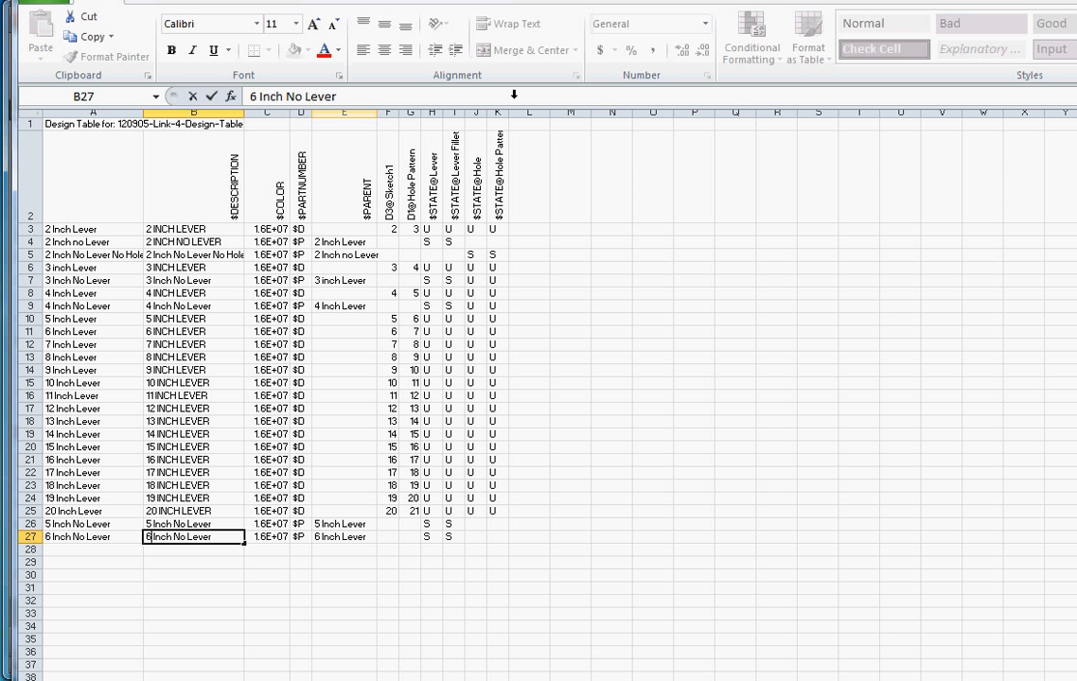
# Extend the 5 and 6 Inch No Lever rows as a series down to 20 Inch No Lever
pyautogui.click(606, 242)
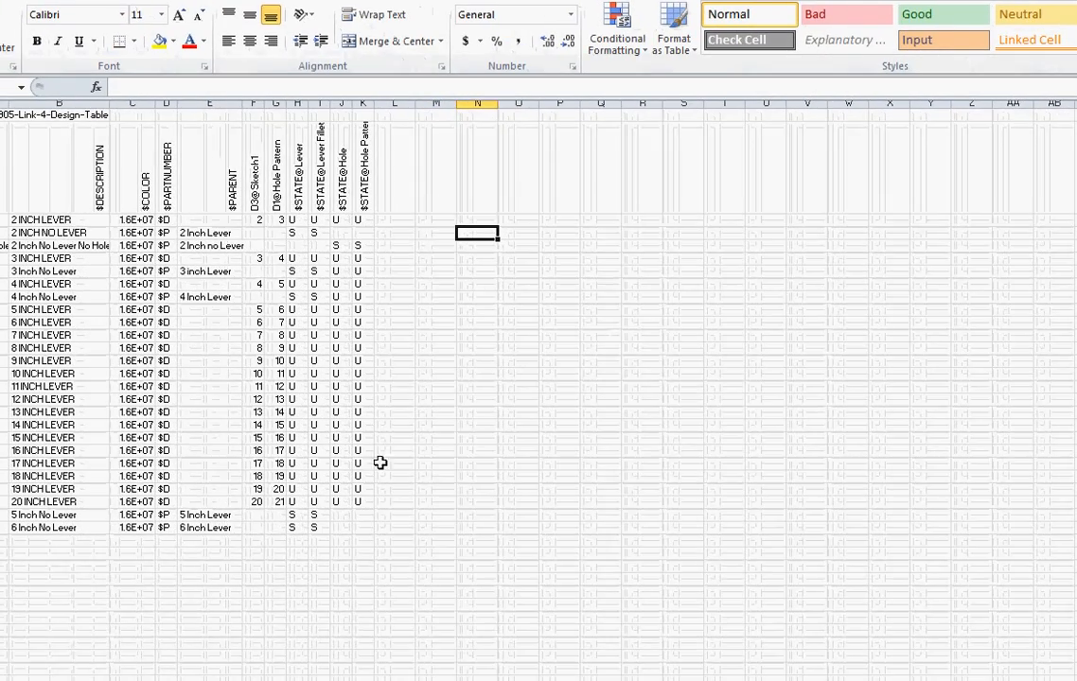
pyautogui.keyDown('ctrl'); pyautogui.scroll(1, 182, 481); pyautogui.keyUp('ctrl')
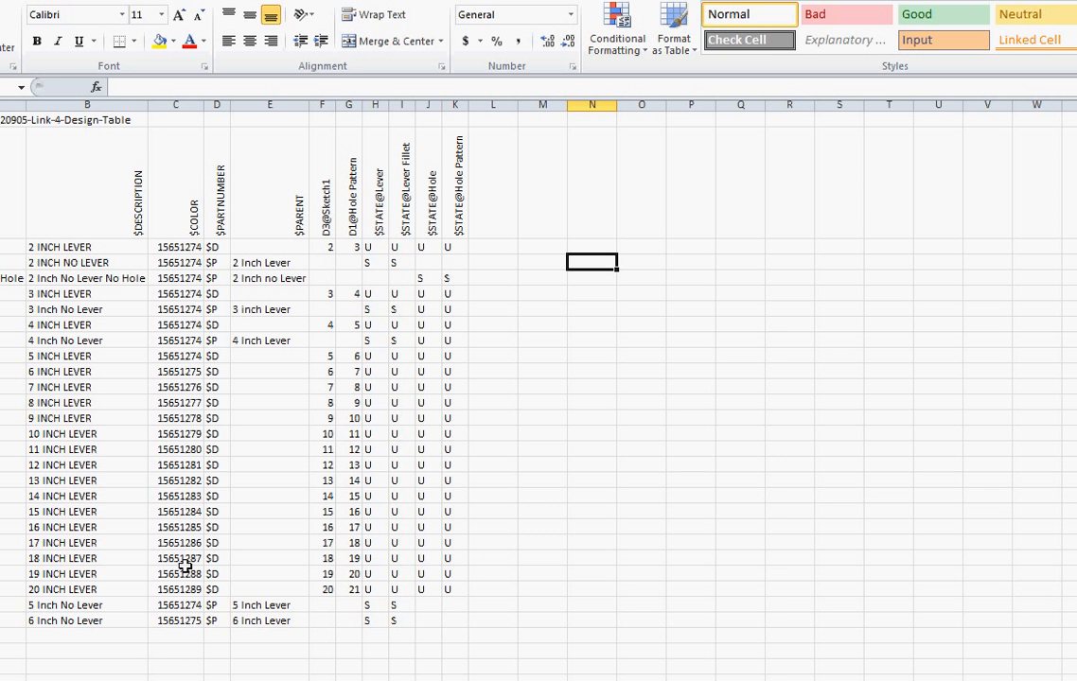
pyautogui.keyDown('ctrl'); pyautogui.scroll(-1, 149, 492); pyautogui.keyUp('ctrl')
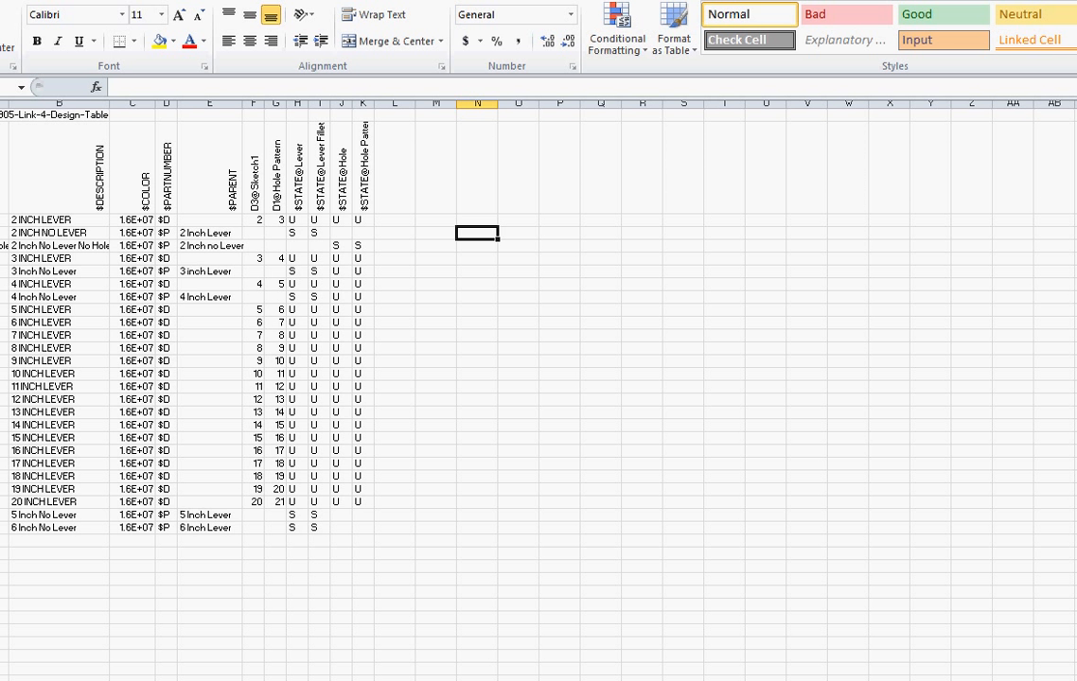
pyautogui.moveTo(4, 515); pyautogui.dragTo(368, 644)
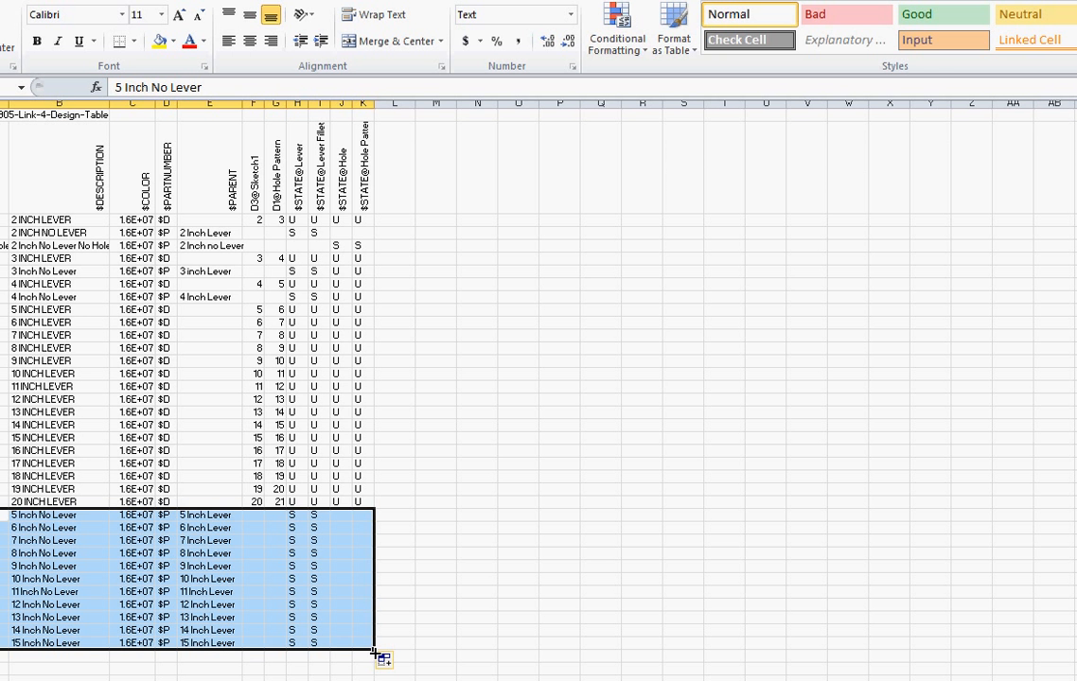
pyautogui.moveTo(375, 649); pyautogui.dragTo(358, 600)
pyautogui.click(477, 563)
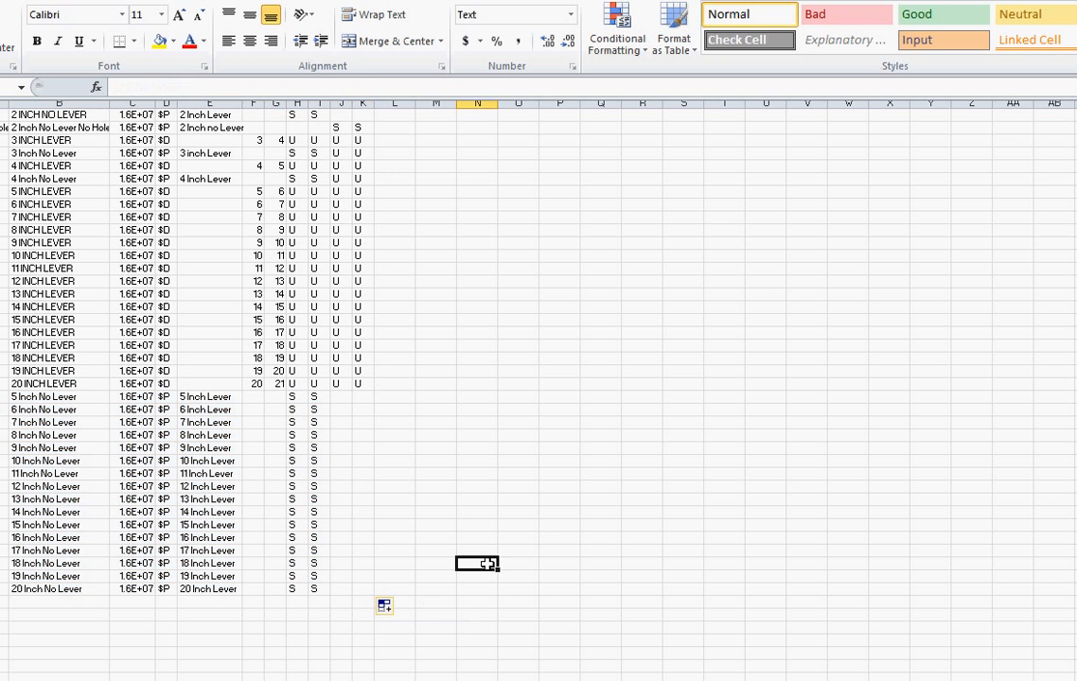
# Close the design table worksheet to update the part, and acknowledge both lists of newly generated configurations
pyautogui.scroll(1, 483, 546)
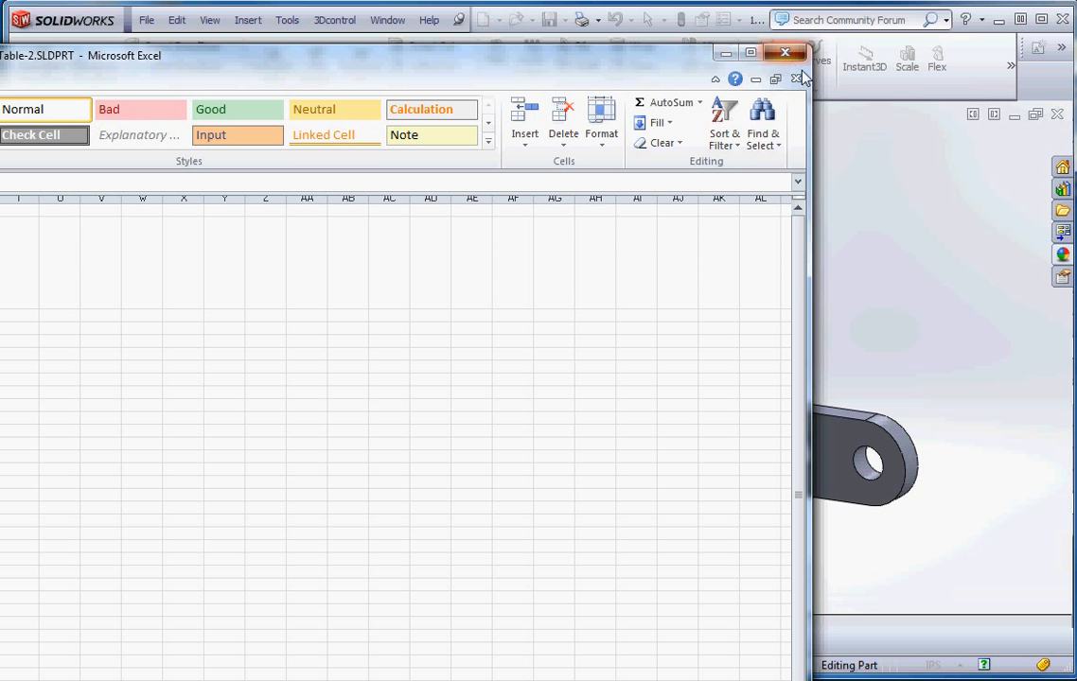
pyautogui.click(983, 250)
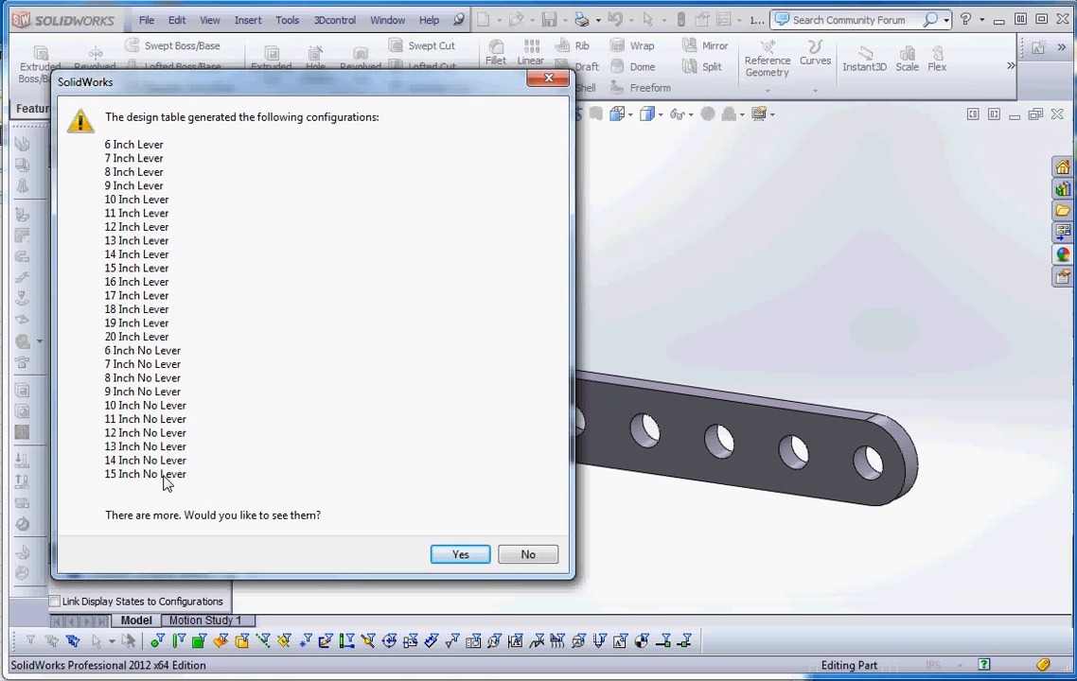
pyautogui.click(458, 557)
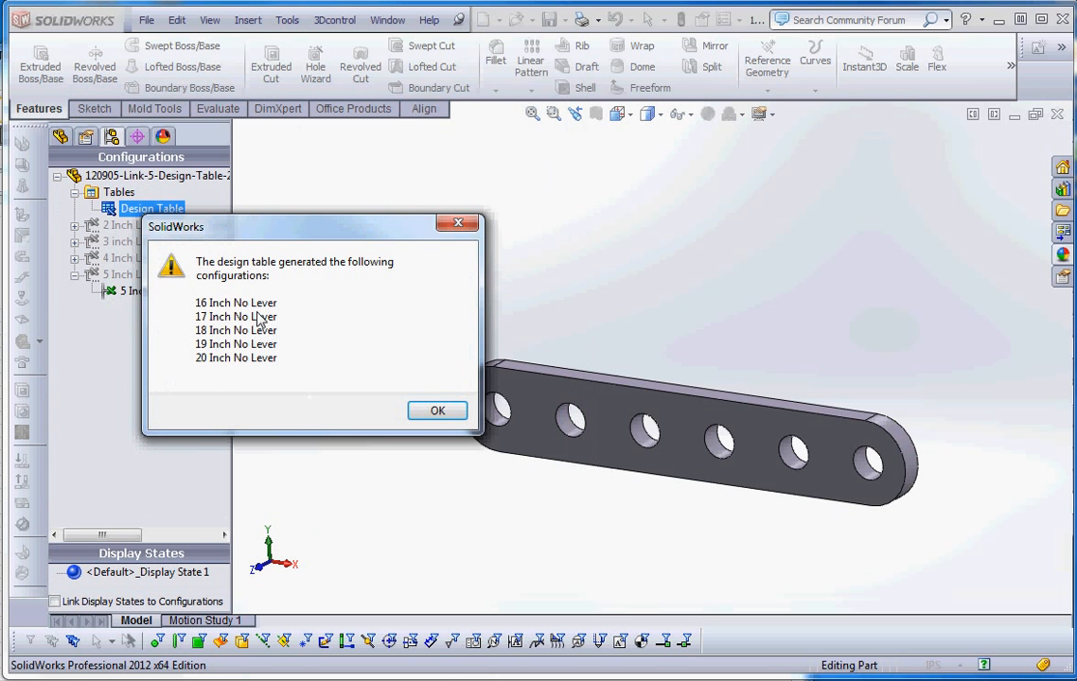
pyautogui.click(435, 411)
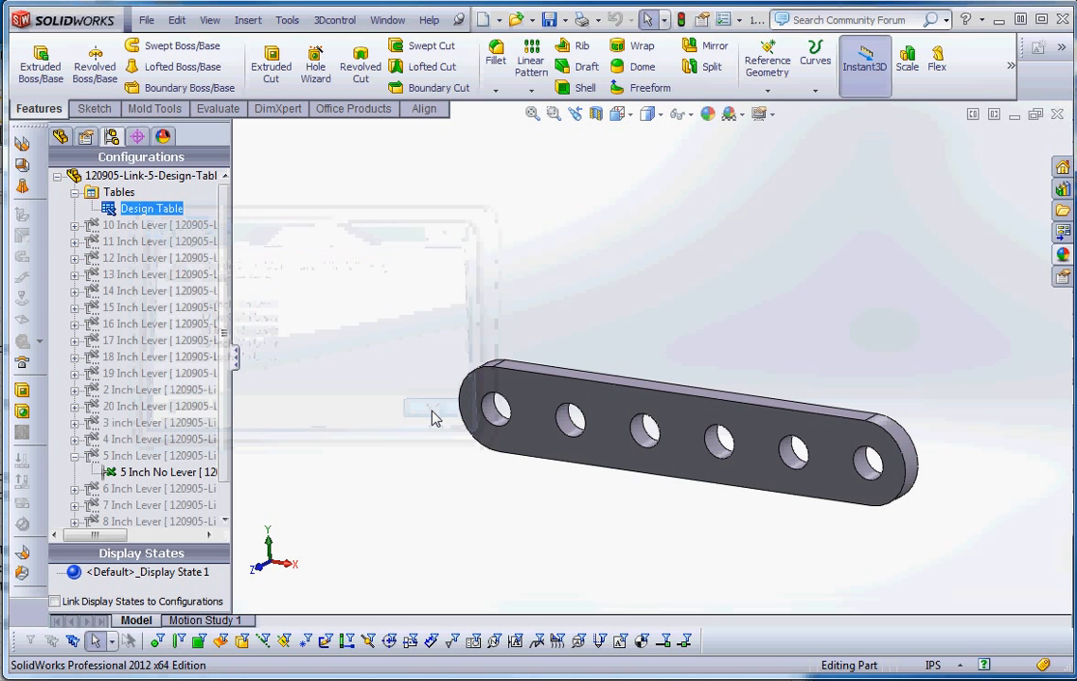
# Collapse the 5 Inch Lever configuration and examine the order of the configurations in the tree
pyautogui.click(75, 456)
pyautogui.click(133, 456)
pyautogui.moveTo(226, 409); pyautogui.dragTo(226, 479)
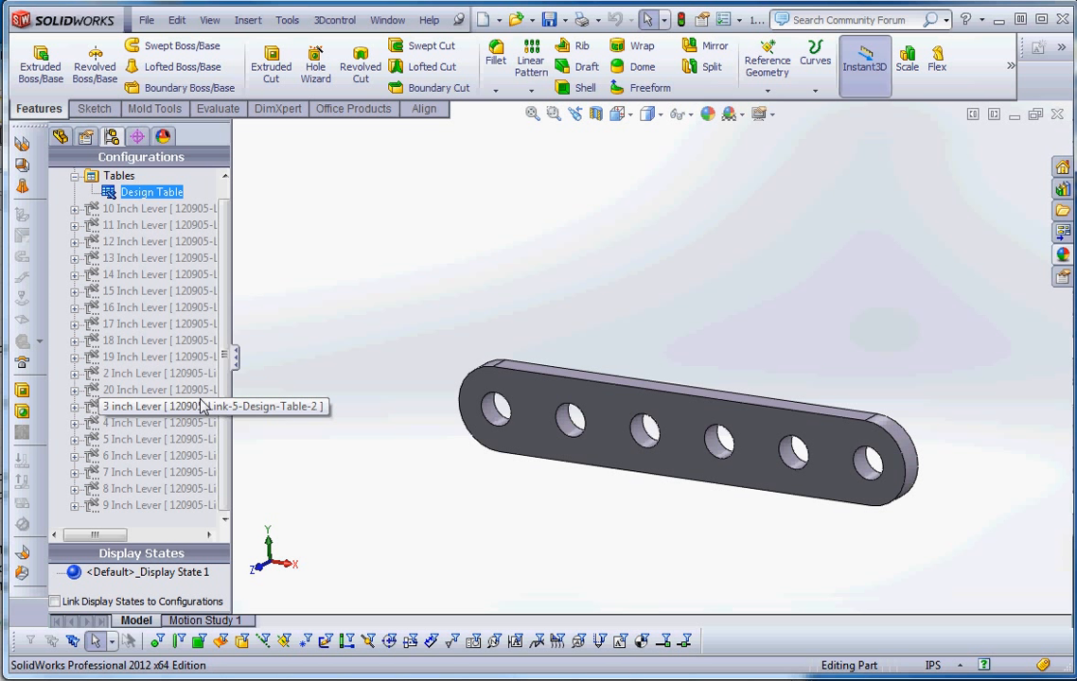
# Open the design table in a new window and rename A3:A5 as 02 Inch Lever, 02 Inch no Lever and 02 Inch No Lever No Hole
pyautogui.rightClick(140, 194)
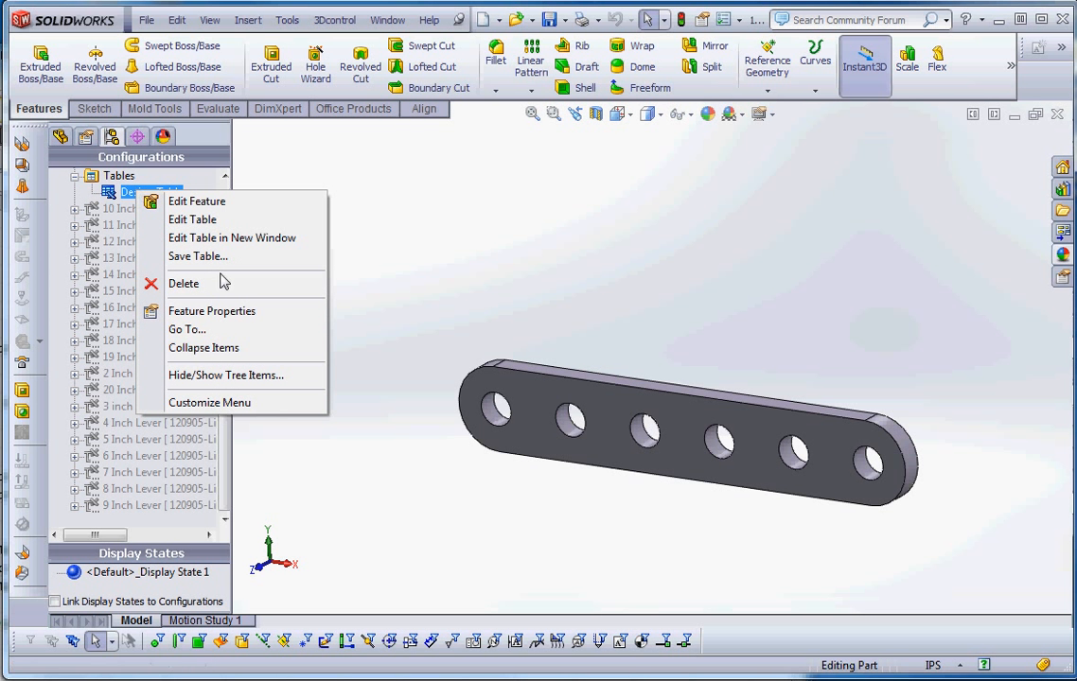
pyautogui.click(227, 237)
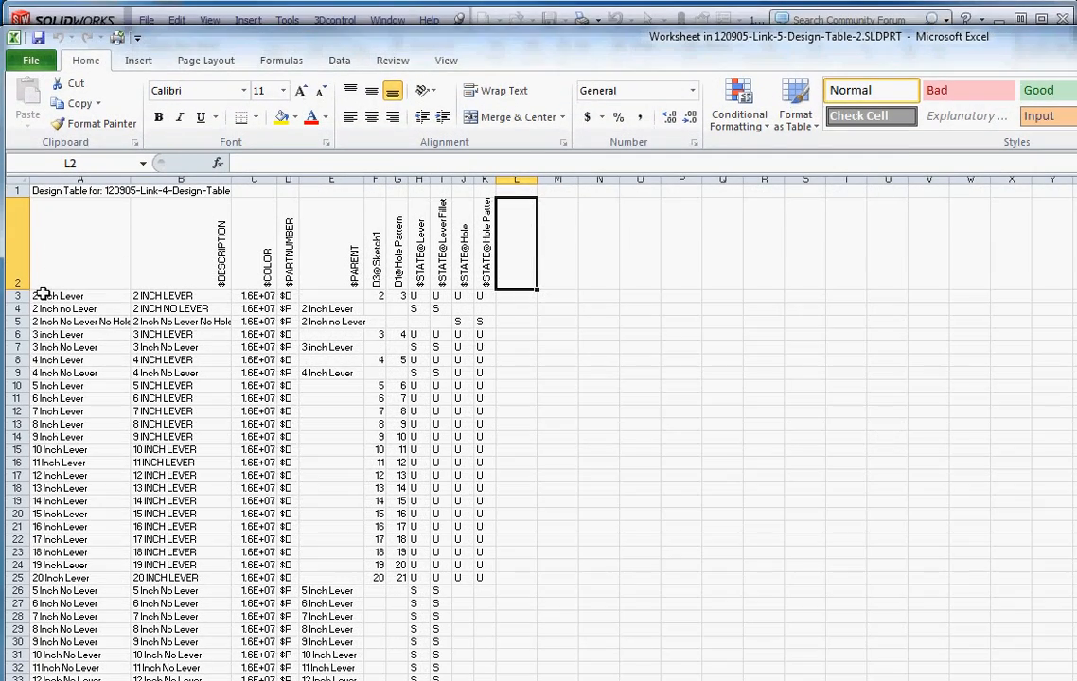
pyautogui.doubleClick(38, 296)
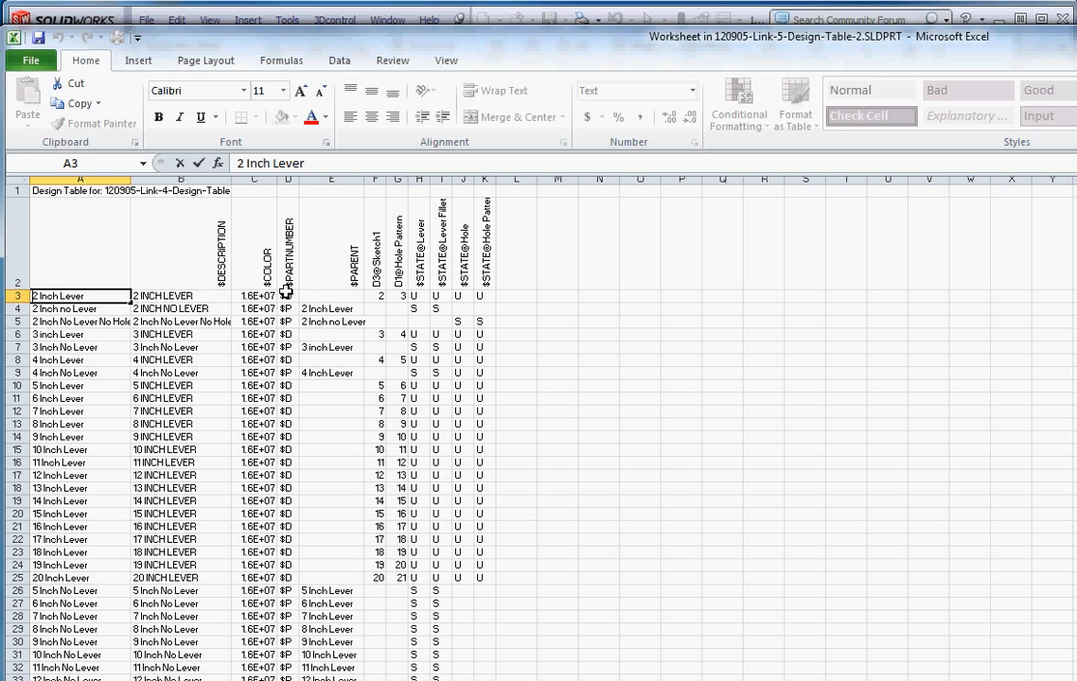
pyautogui.write('0')
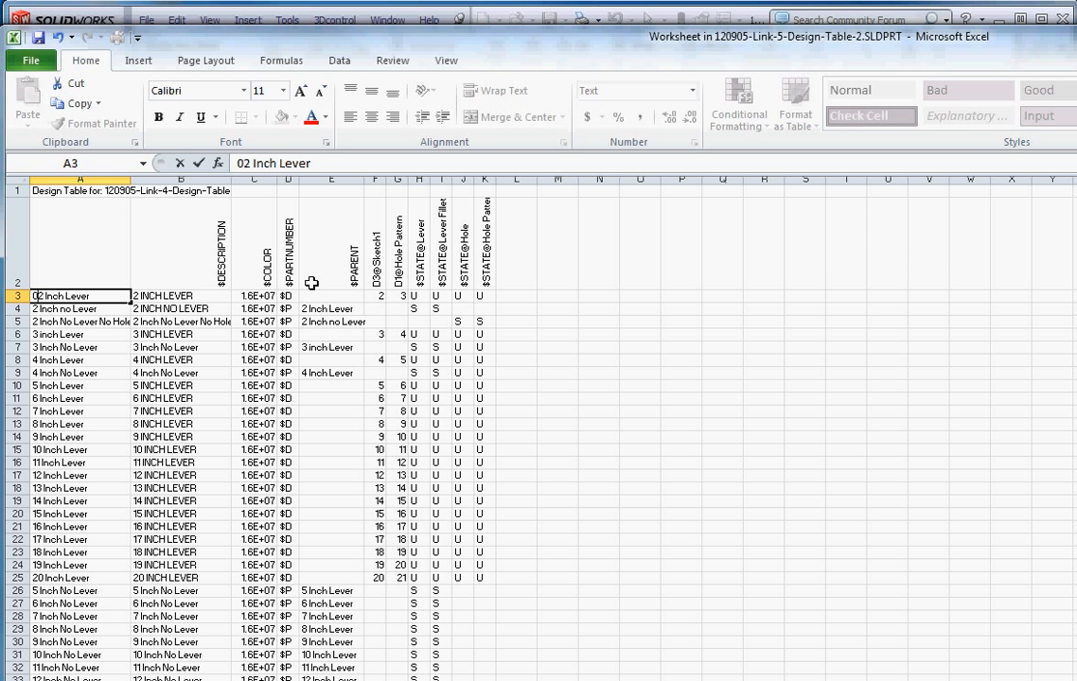
pyautogui.doubleClick(33, 309)
pyautogui.write('0')
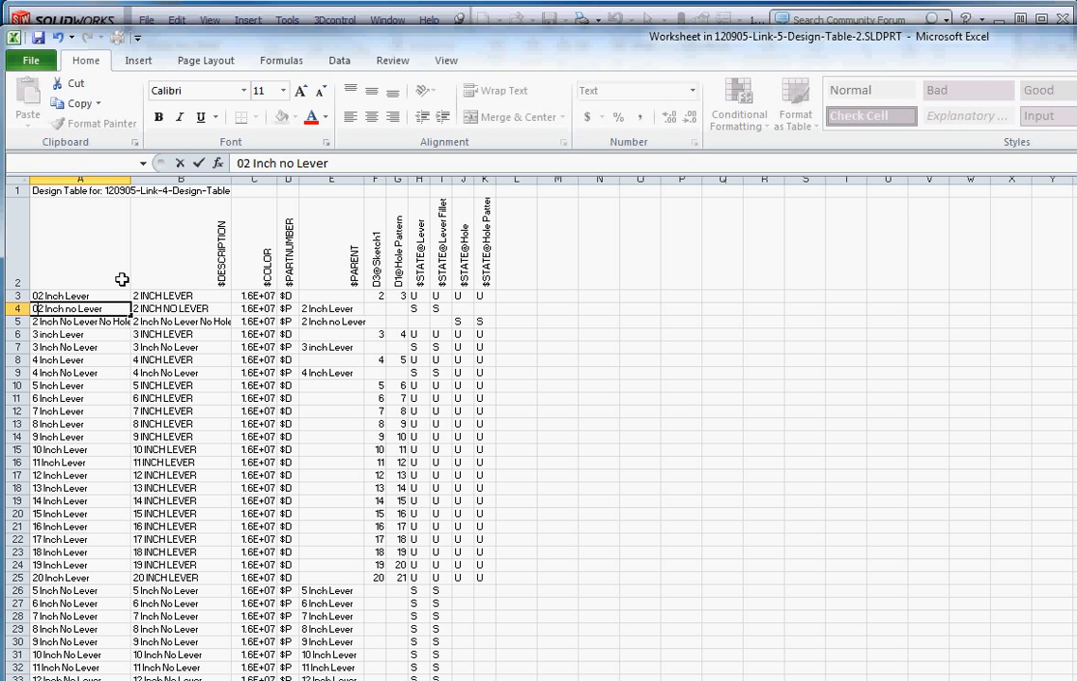
pyautogui.doubleClick(33, 322)
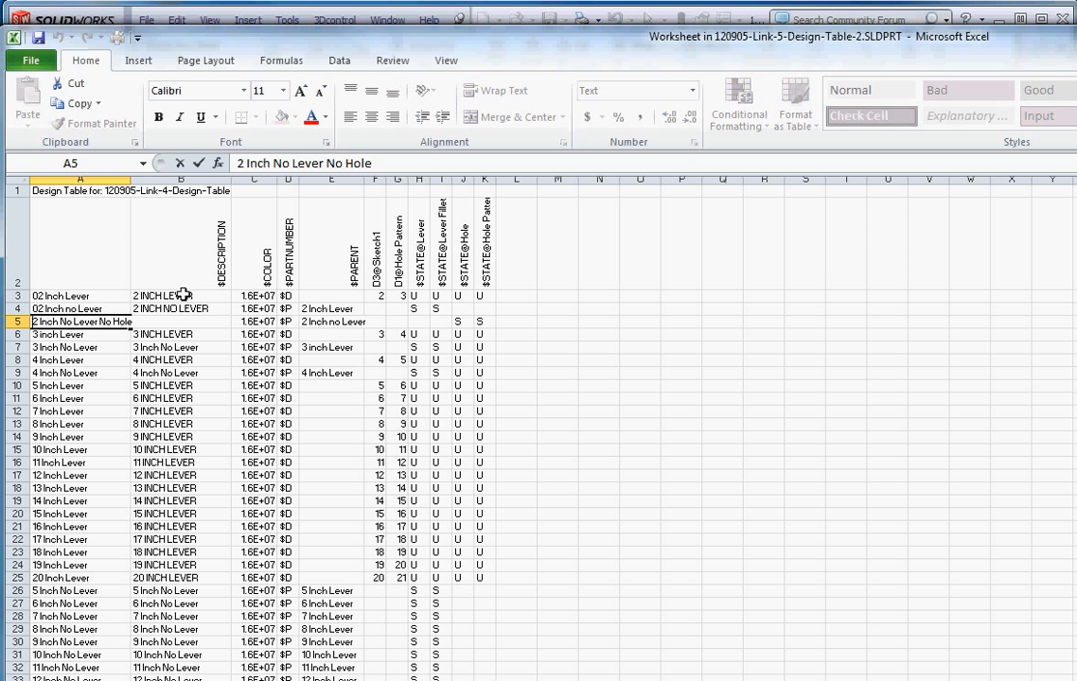
pyautogui.write('0')
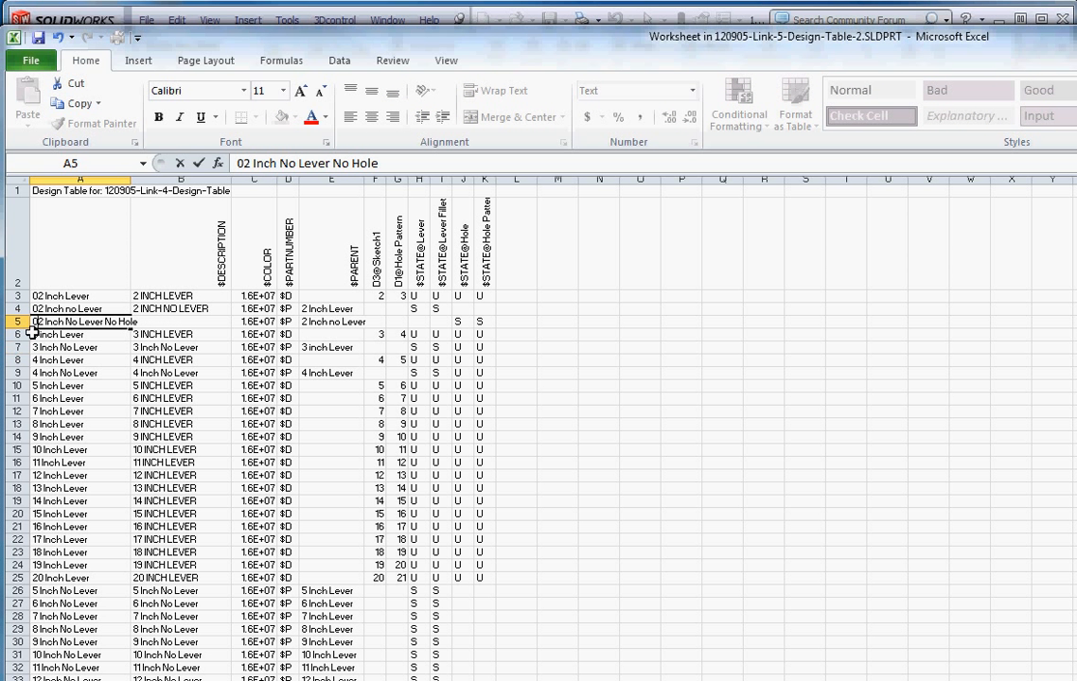
pyautogui.press('Return')
# Rename the 3 inch configurations in A6 and A7 as 03 inch Lever and 03 Inch No Lever
pyautogui.press('F2')
pyautogui.press('Home')
pyautogui.write('0')
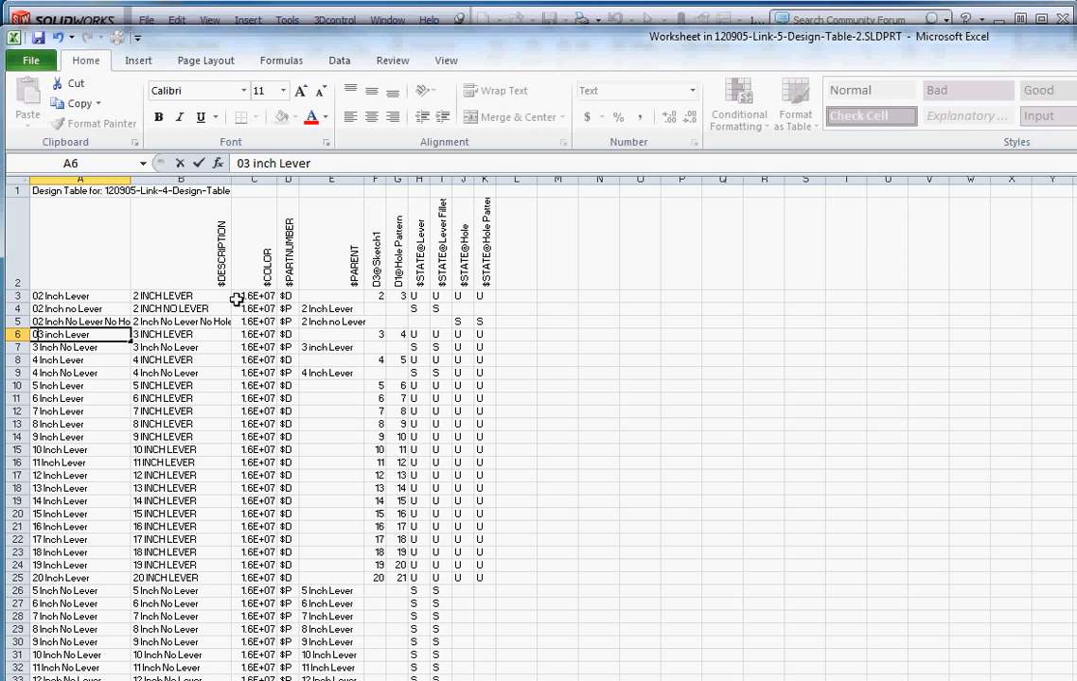
pyautogui.press('Return')
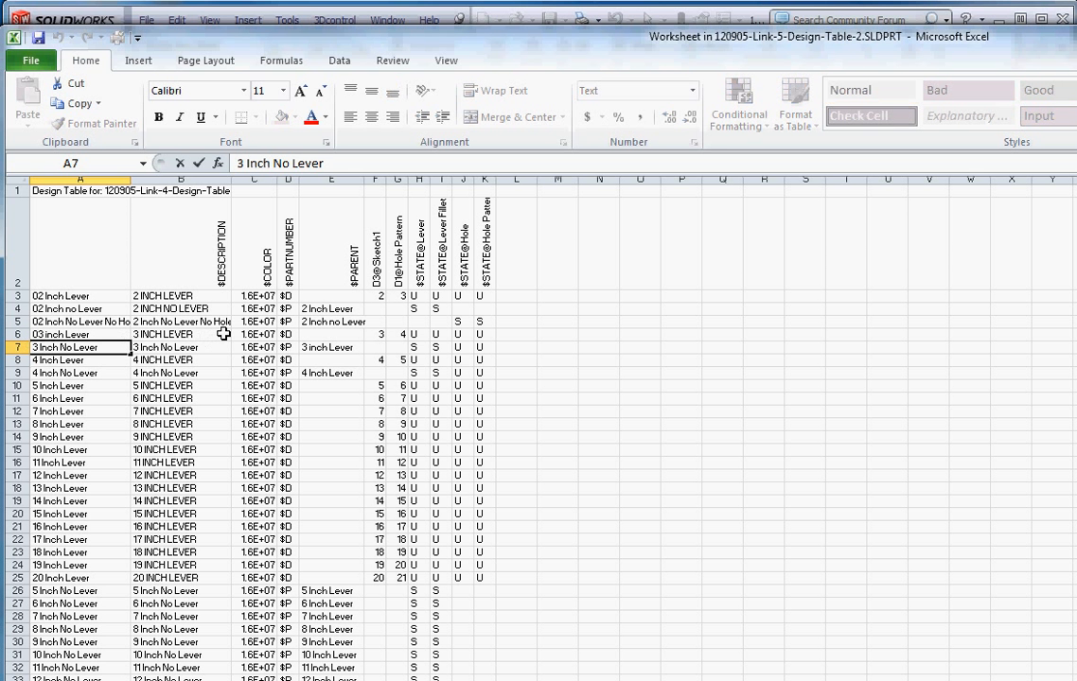
pyautogui.press('F2')
pyautogui.press('Home')
pyautogui.write('0')
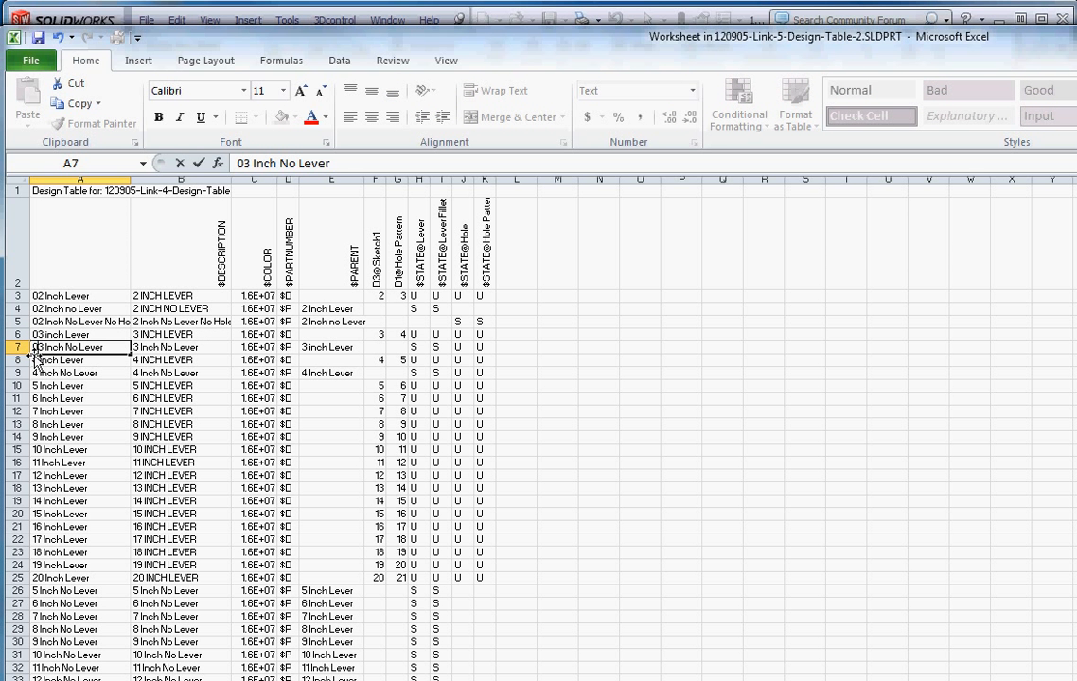
pyautogui.press('Return')
# Rename the 4 inch configurations in A8 and A9 as 04 Inch Lever and 04 Inch No Lever
pyautogui.hotkey('ctrl', 'Down')
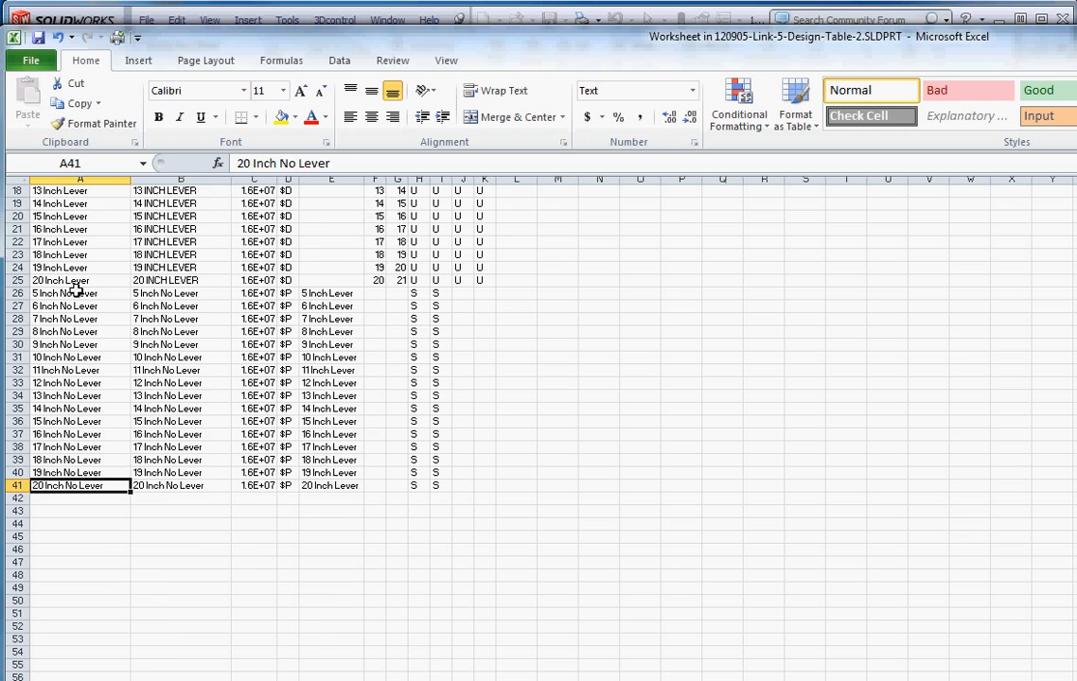
pyautogui.scroll(5, 76, 302)
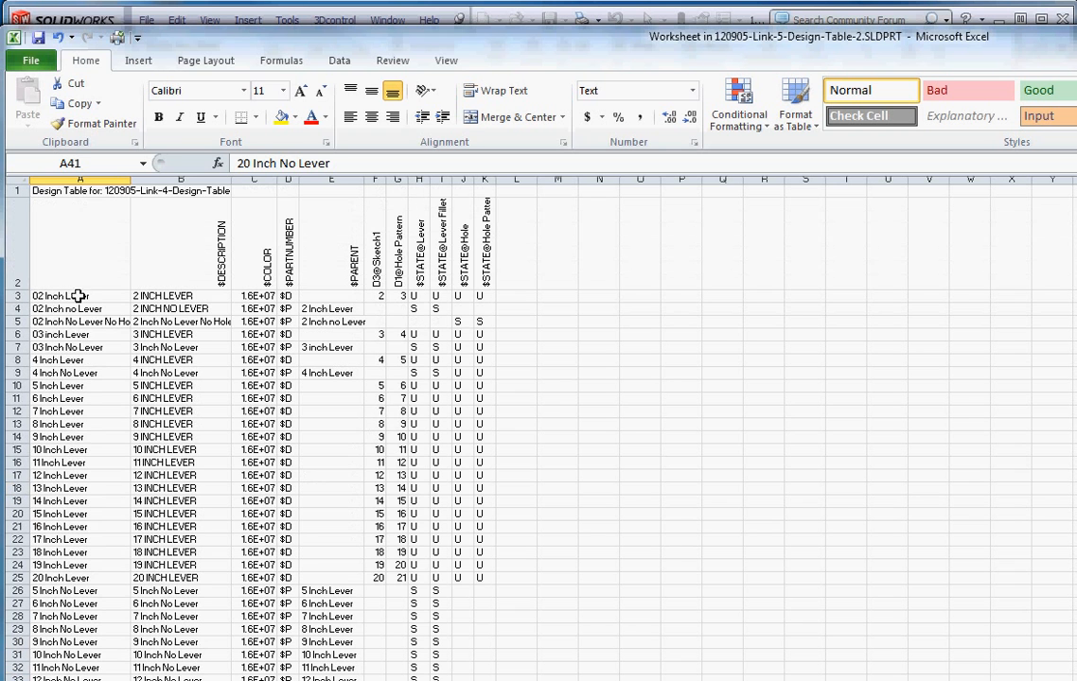
pyautogui.click(42, 361)
pyautogui.press('F2')
pyautogui.write('0')
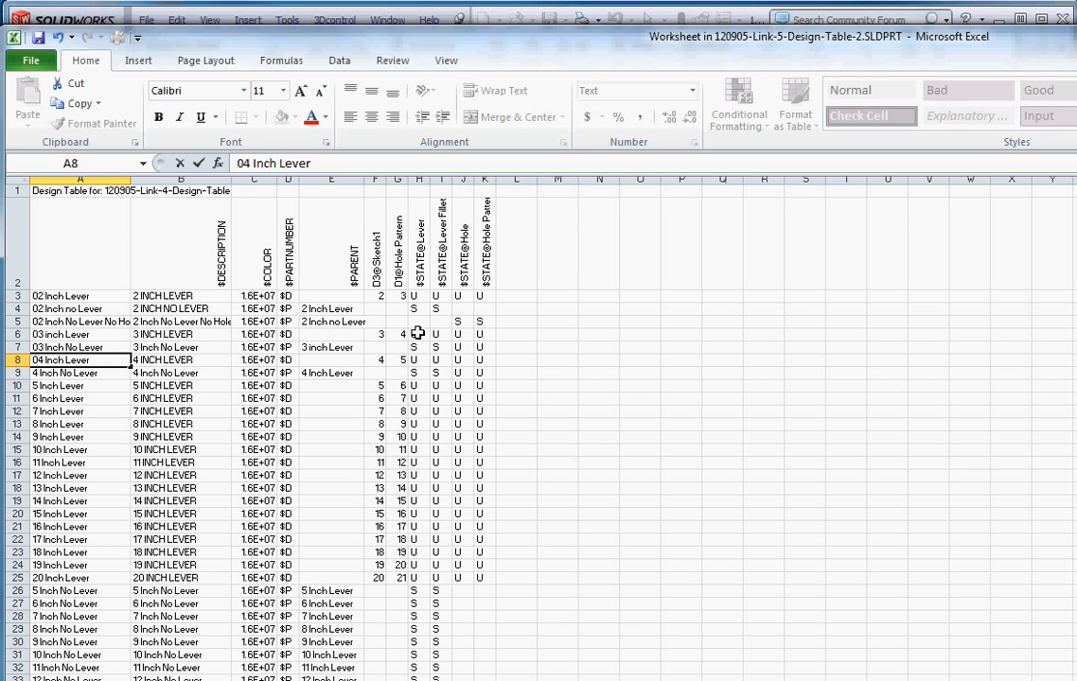
pyautogui.press('Return')
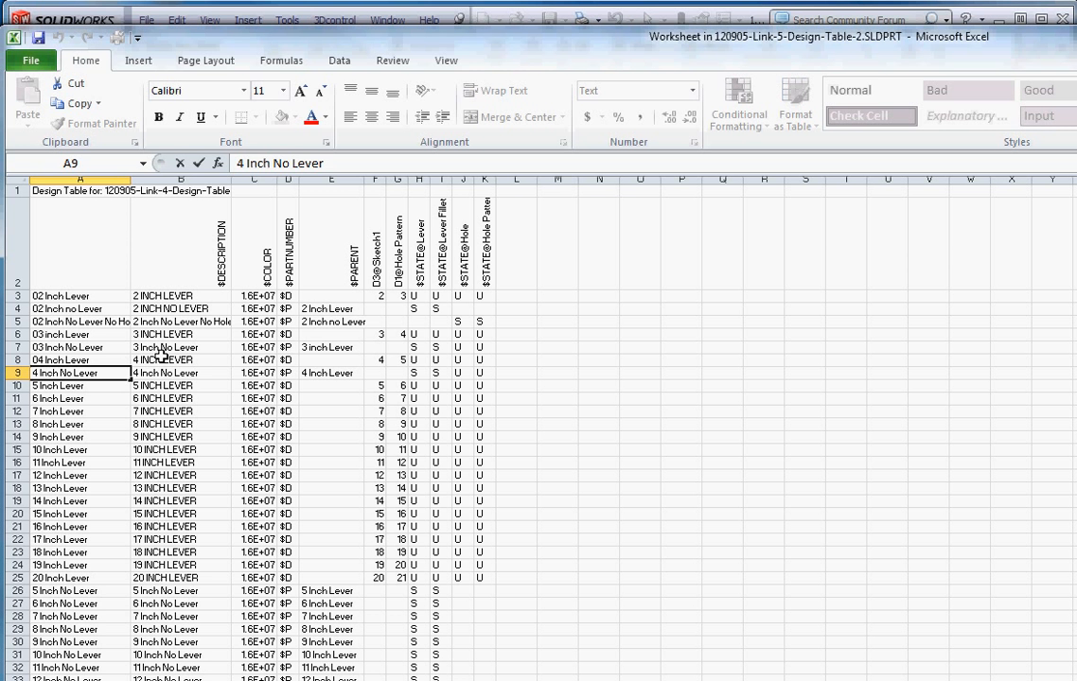
pyautogui.press('F2')
pyautogui.press('Home')
pyautogui.write('0')
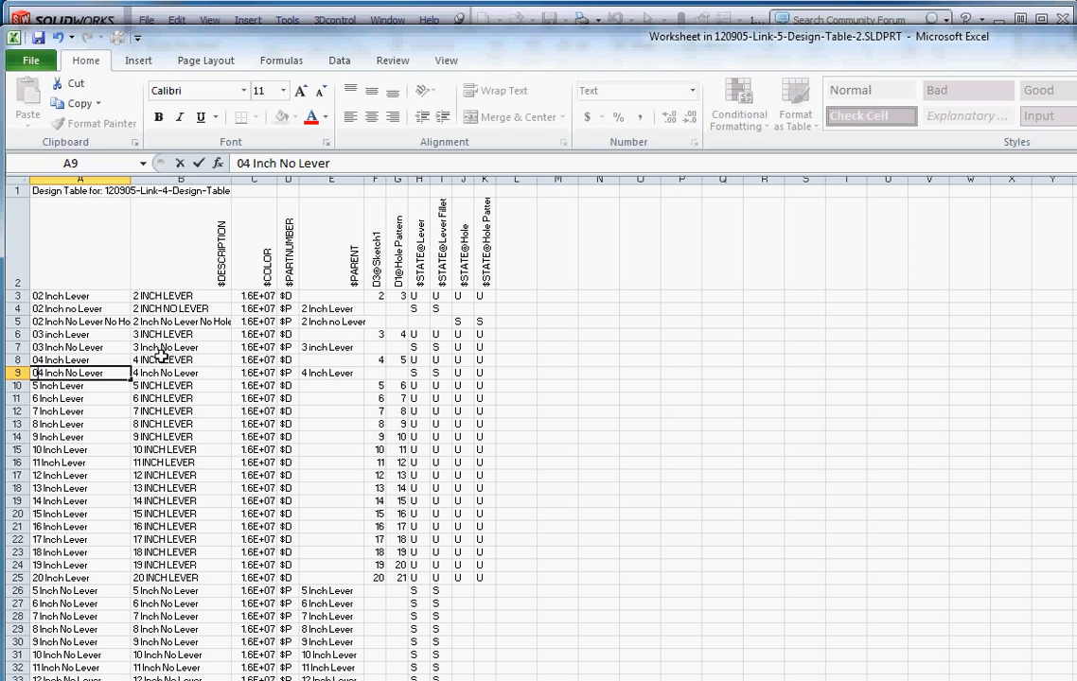
# Change the parent names in E4 and E5 to 02 Inch Lever and 02 Inch no Lever
pyautogui.click(313, 308)
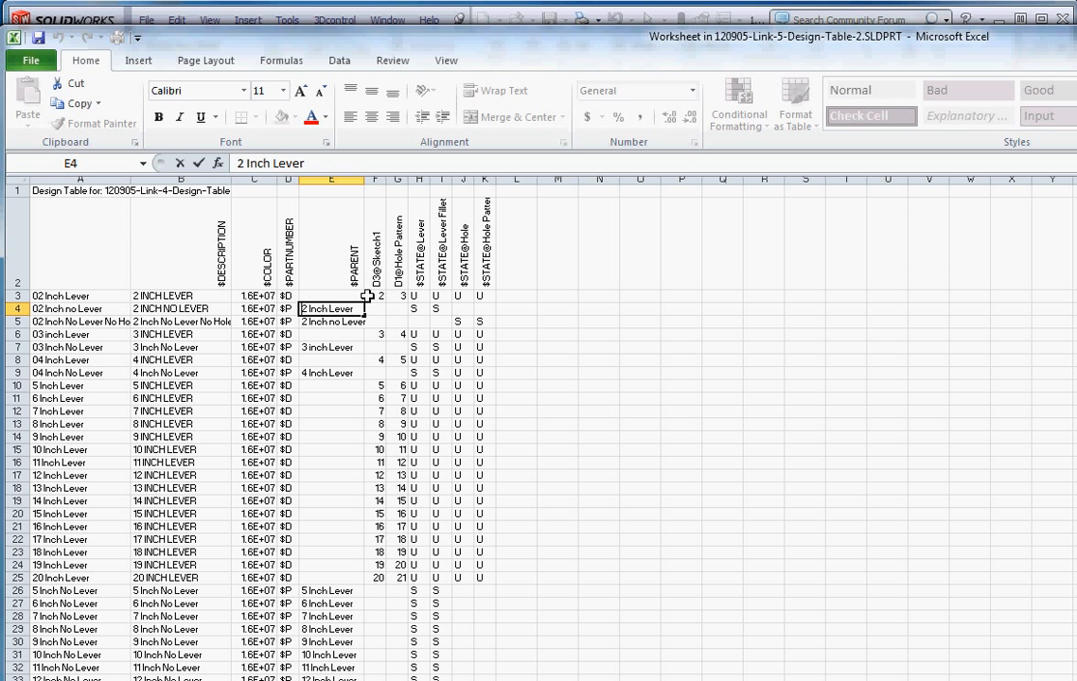
pyautogui.write('0')
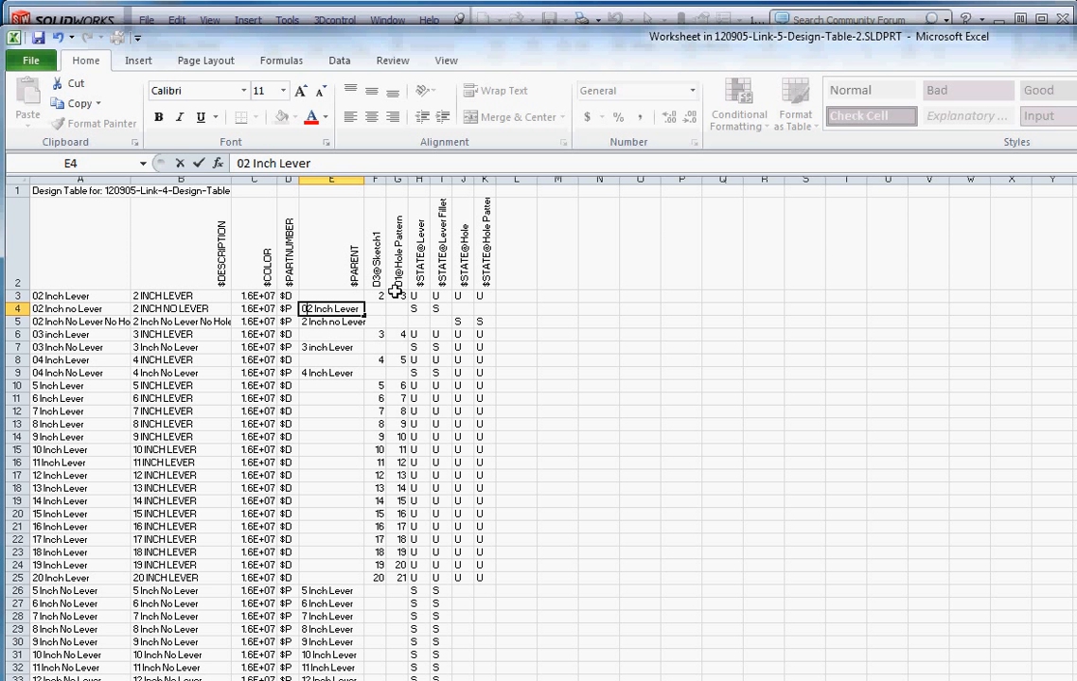
pyautogui.doubleClick(303, 321)
pyautogui.write('0')
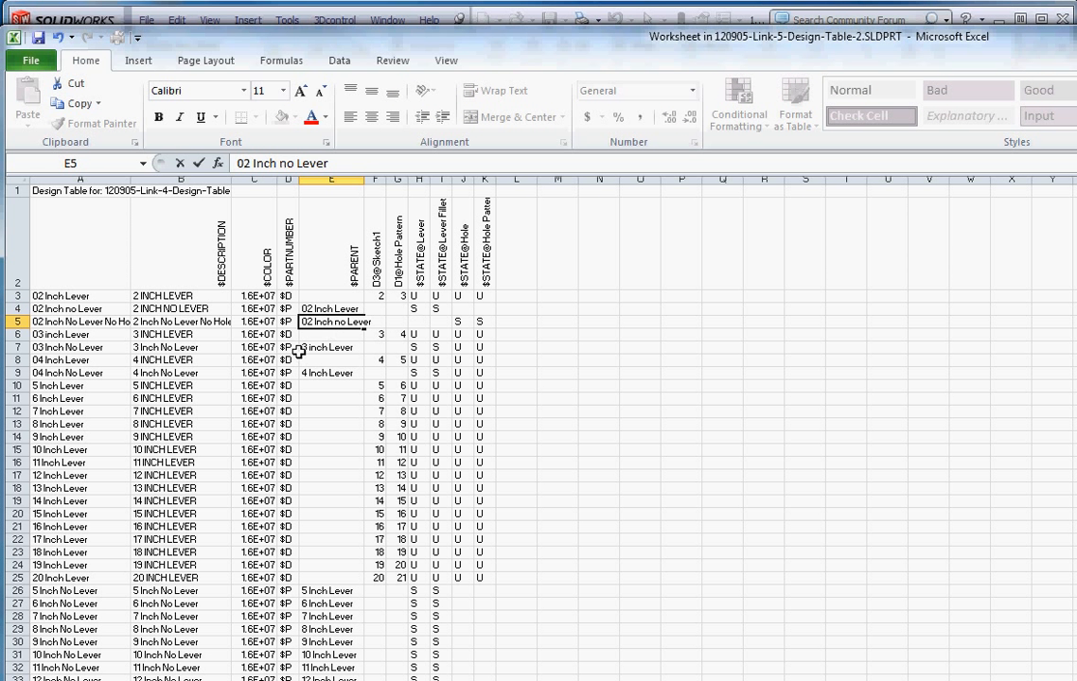
# Change the parent names in E7 and E9 to 03 inch Lever and 04 Inch Lever
pyautogui.doubleClick(300, 347)
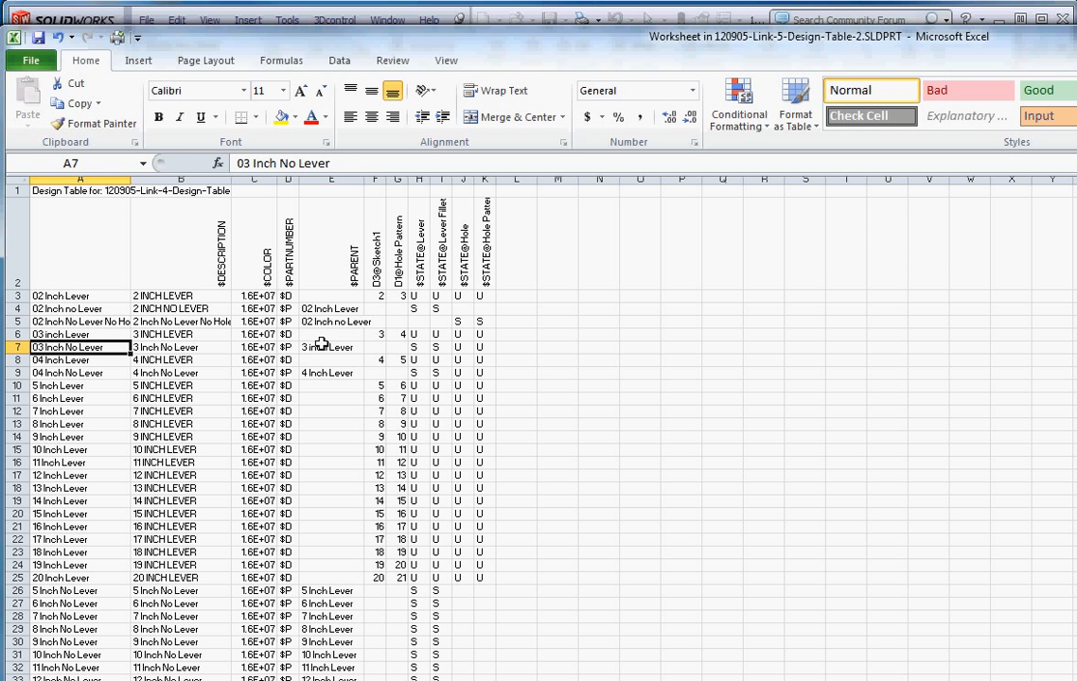
pyautogui.click(301, 348)
pyautogui.click(306, 347)
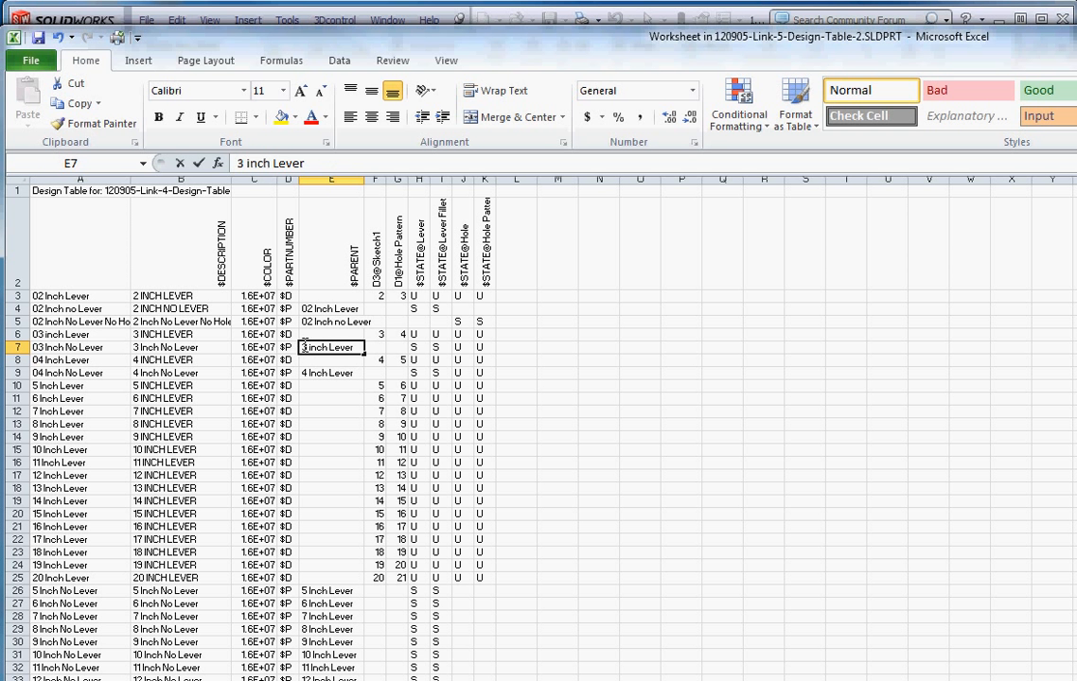
pyautogui.press('F2')
pyautogui.press('Home')
pyautogui.write('0')
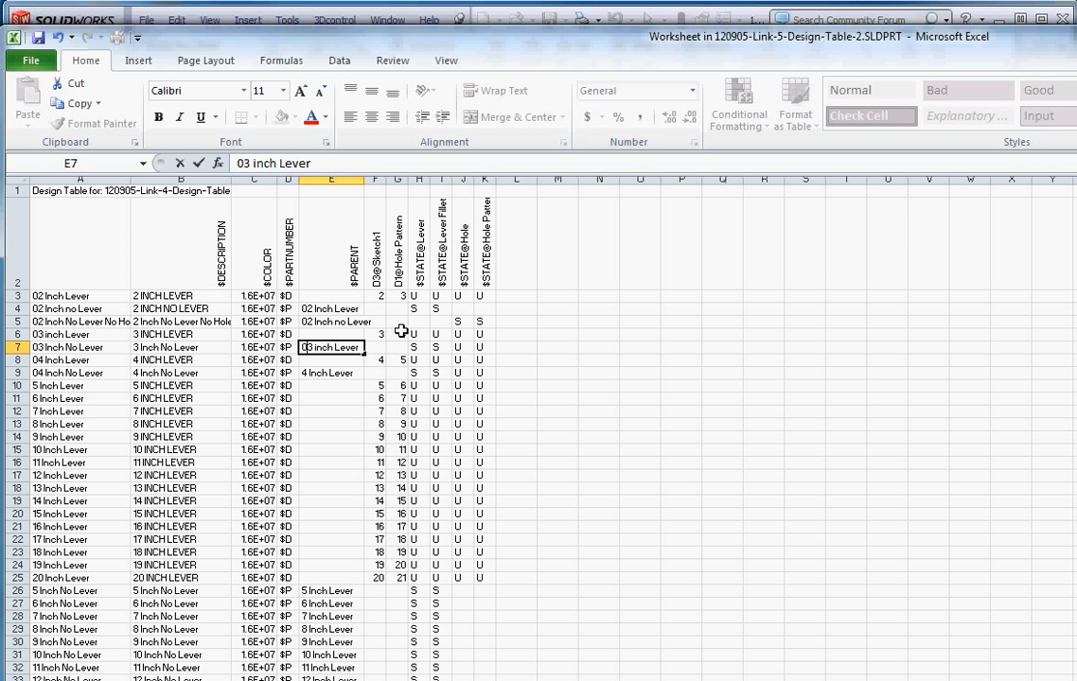
pyautogui.click(322, 374)
pyautogui.press('F2')
pyautogui.press('Home')
pyautogui.write('0')
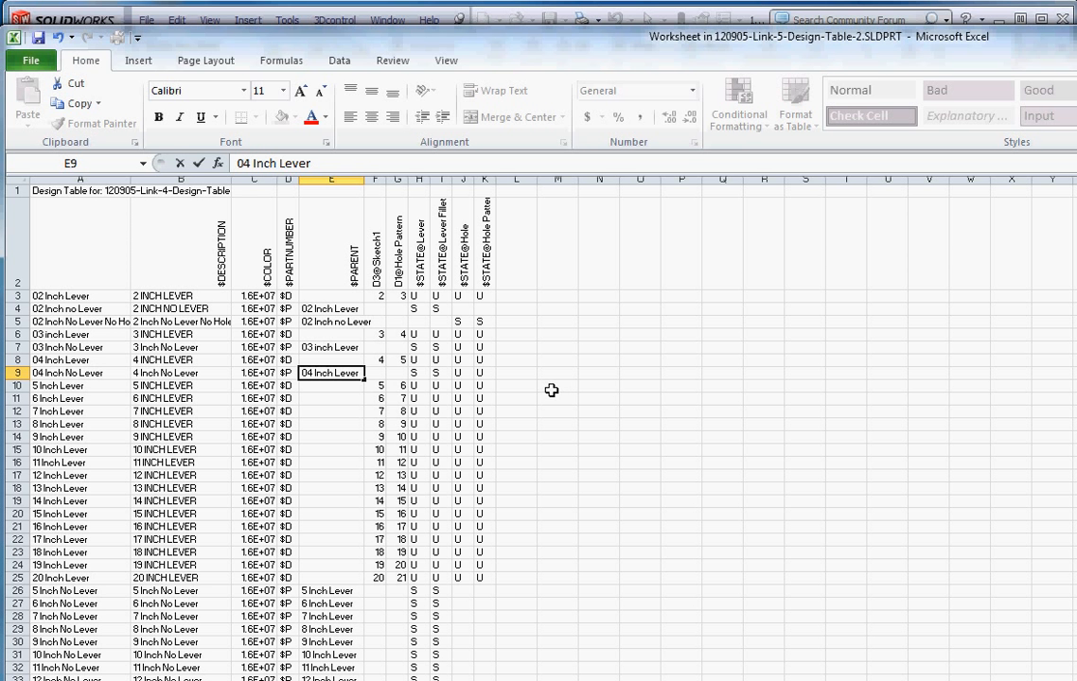
# Close the design table worksheet to update the part, and accept deleting the unused 2, 3 and 4 inch configurations
pyautogui.moveTo(773, 36); pyautogui.dragTo(5, 153)
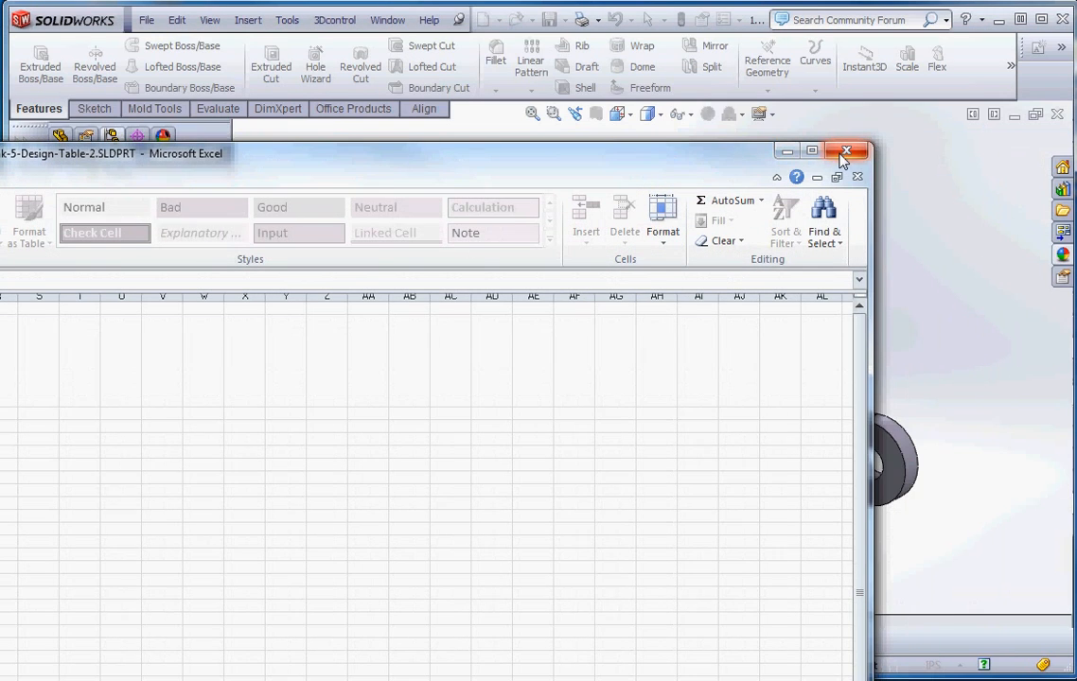
pyautogui.click(876, 165)
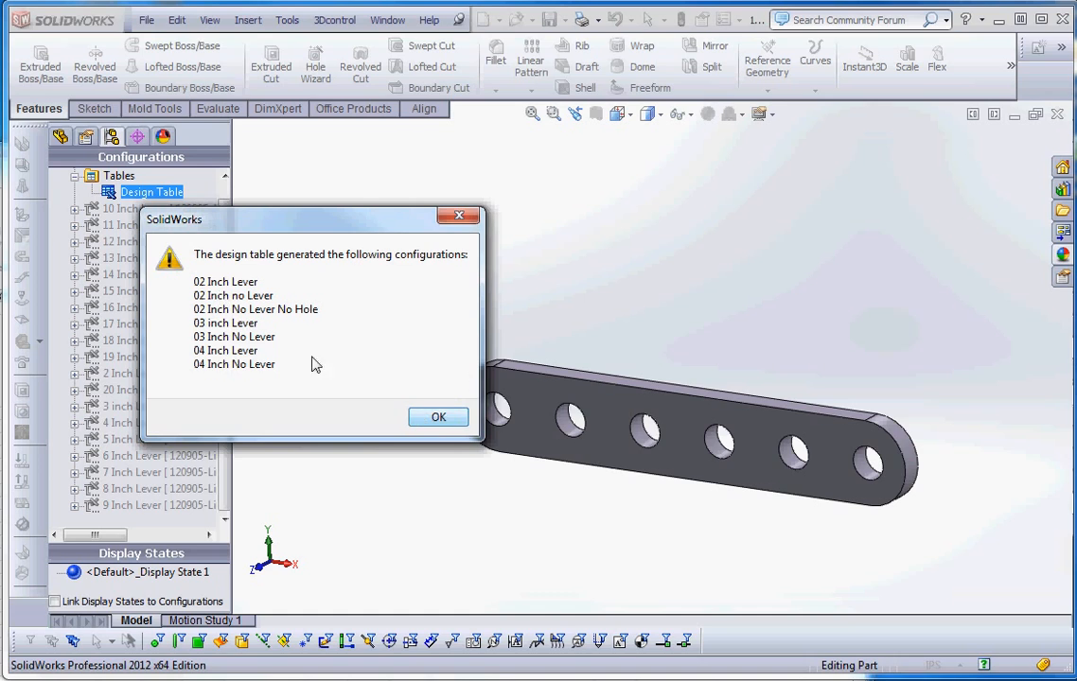
pyautogui.click(447, 421)
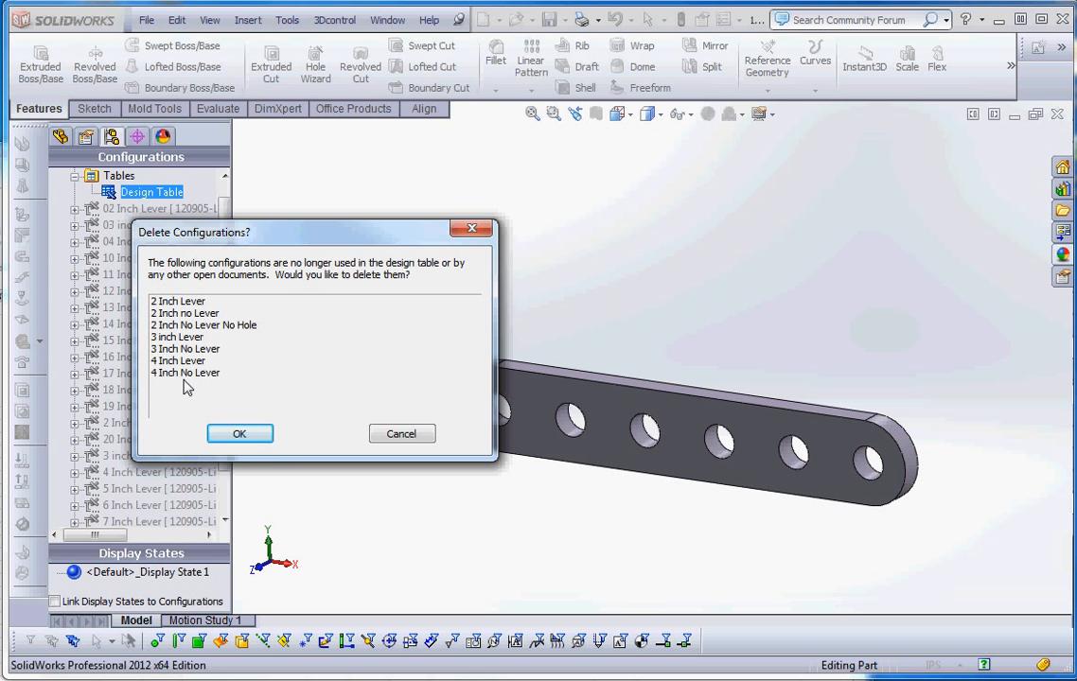
pyautogui.click(254, 435)
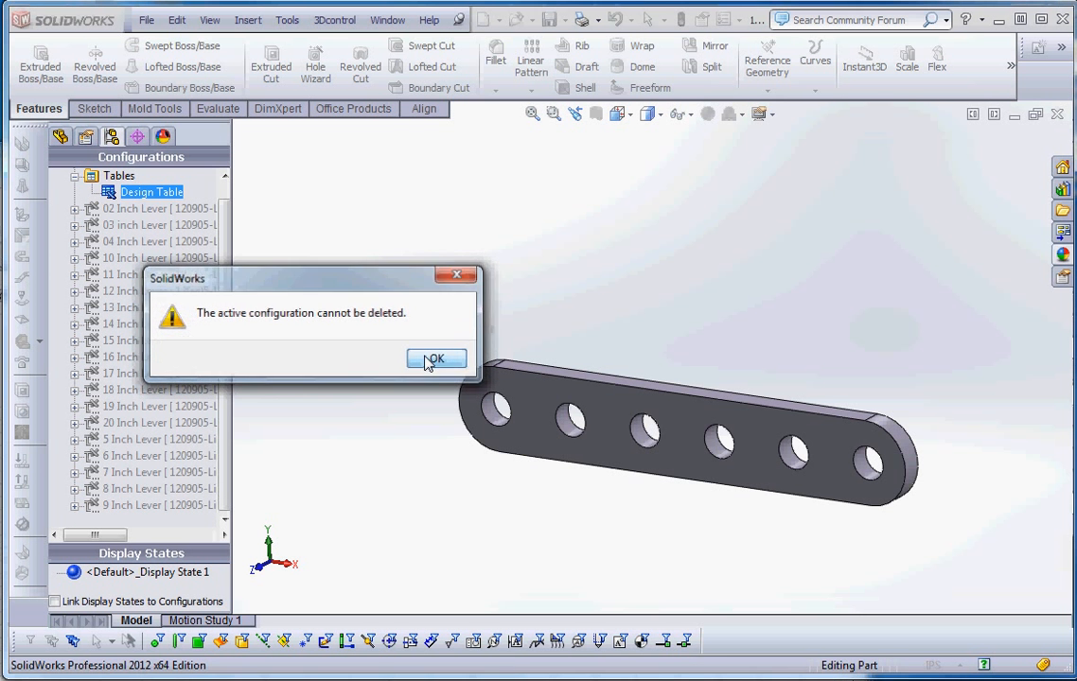
pyautogui.click(430, 361)
# Expand the 02, 03 and 04 Inch Lever configurations and examine their nested configurations and the order of the tree
pyautogui.click(184, 226)
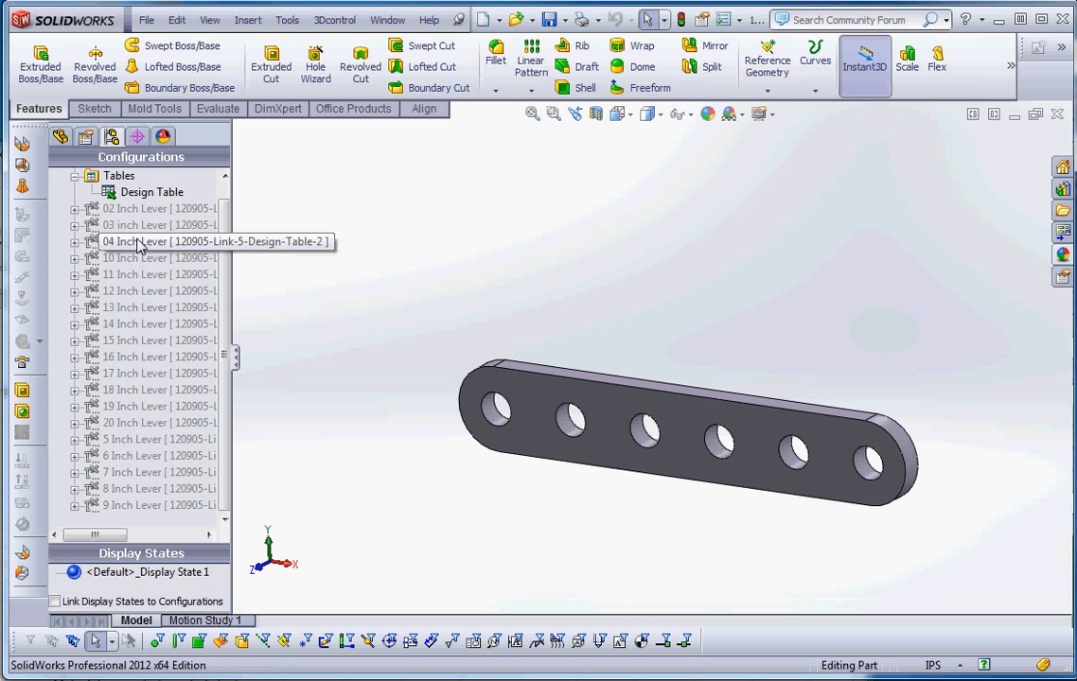
pyautogui.click(128, 439)
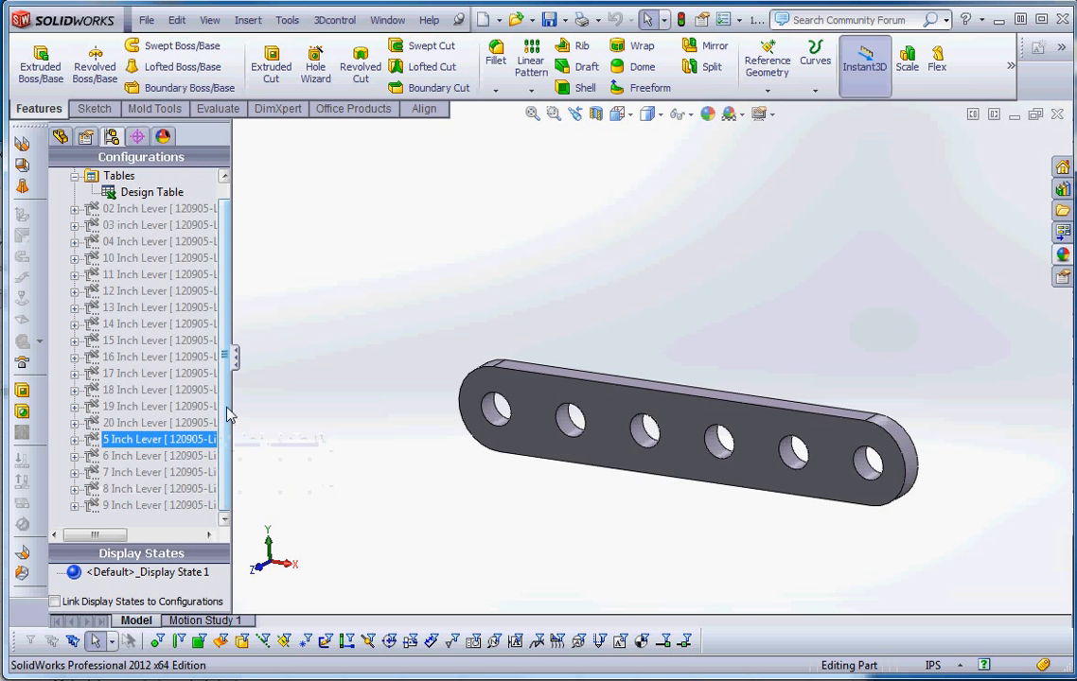
pyautogui.click(75, 210)
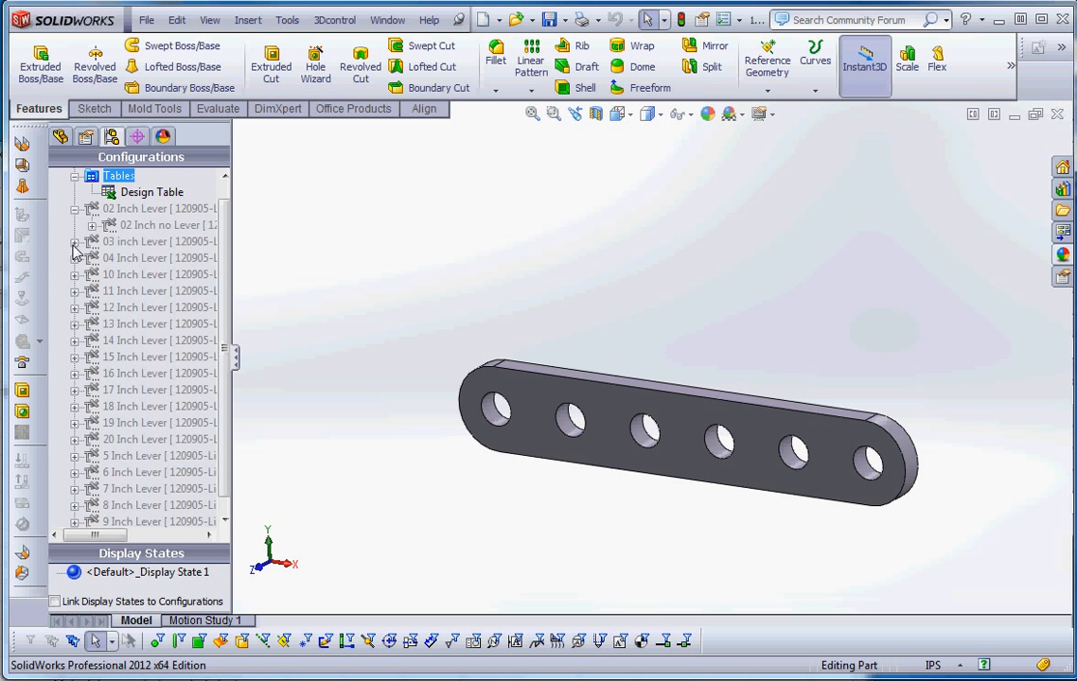
pyautogui.click(75, 242)
pyautogui.click(75, 275)
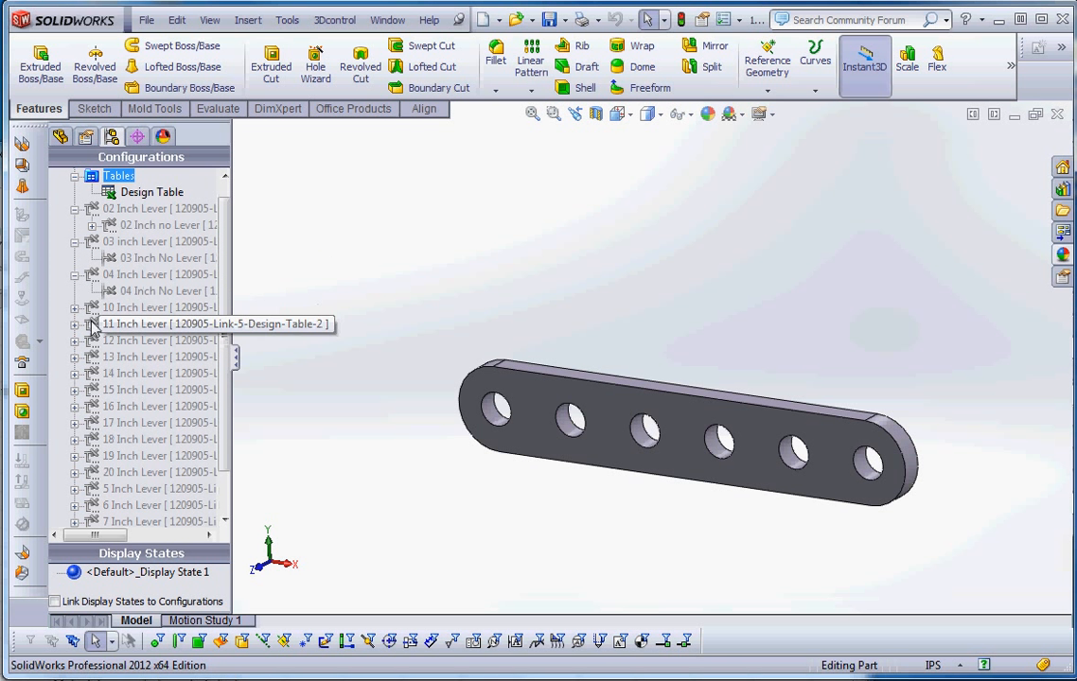
pyautogui.click(115, 210)
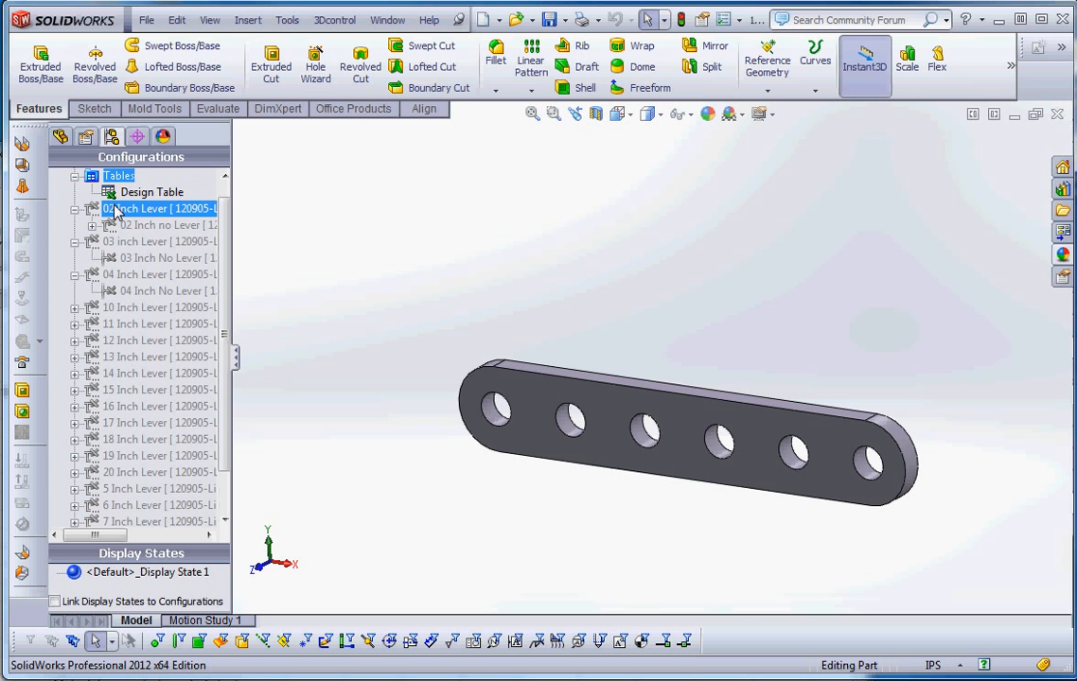